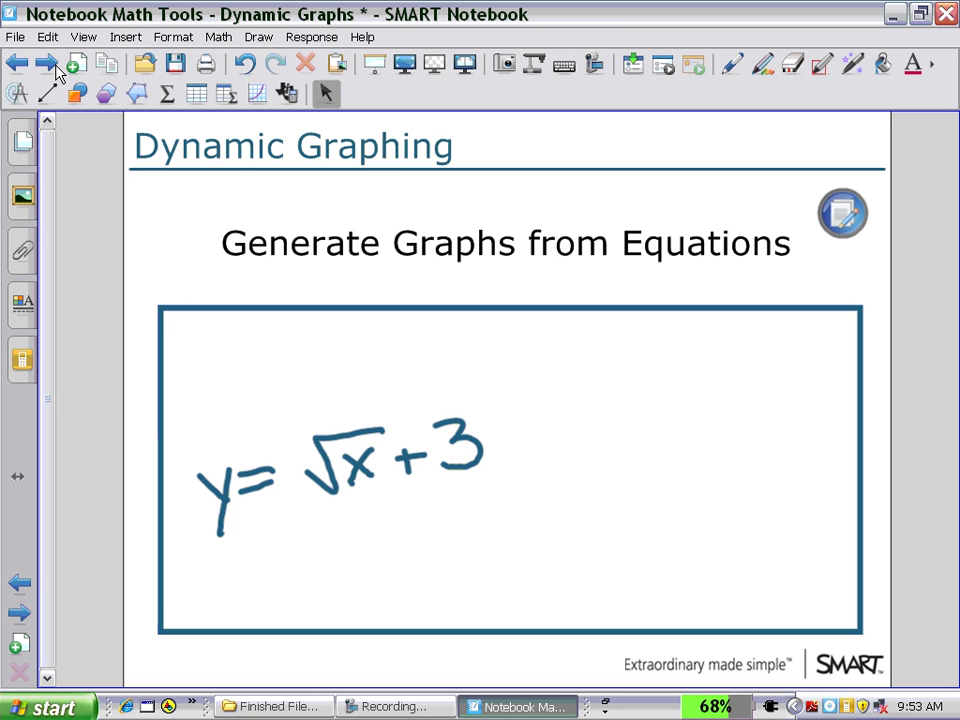
Convert the handwritten y = √x + 3 into typed math with Recognize Math Ink
{"action": "mouse_move", "coordinate": [196, 412]}
{"action": "left_mouse_down"}
{"action": "mouse_move", "coordinate": [240, 551]}
{"action": "mouse_move", "coordinate": [494, 472]}
{"action": "left_mouse_up"}
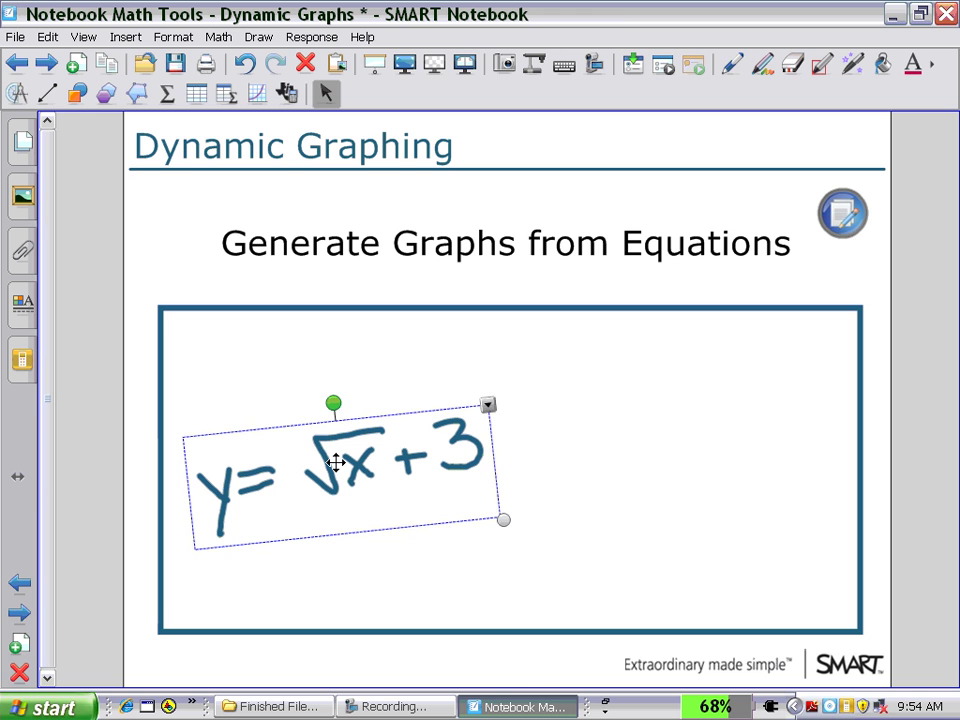
{"action": "left_click", "coordinate": [488, 405]}
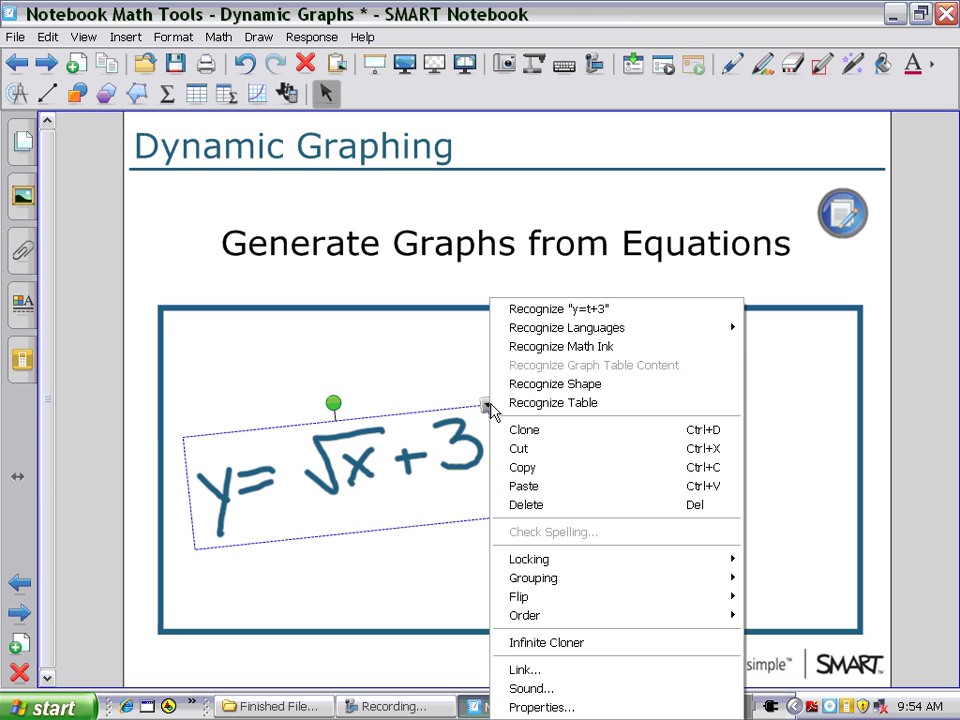
{"action": "left_click", "coordinate": [536, 347]}
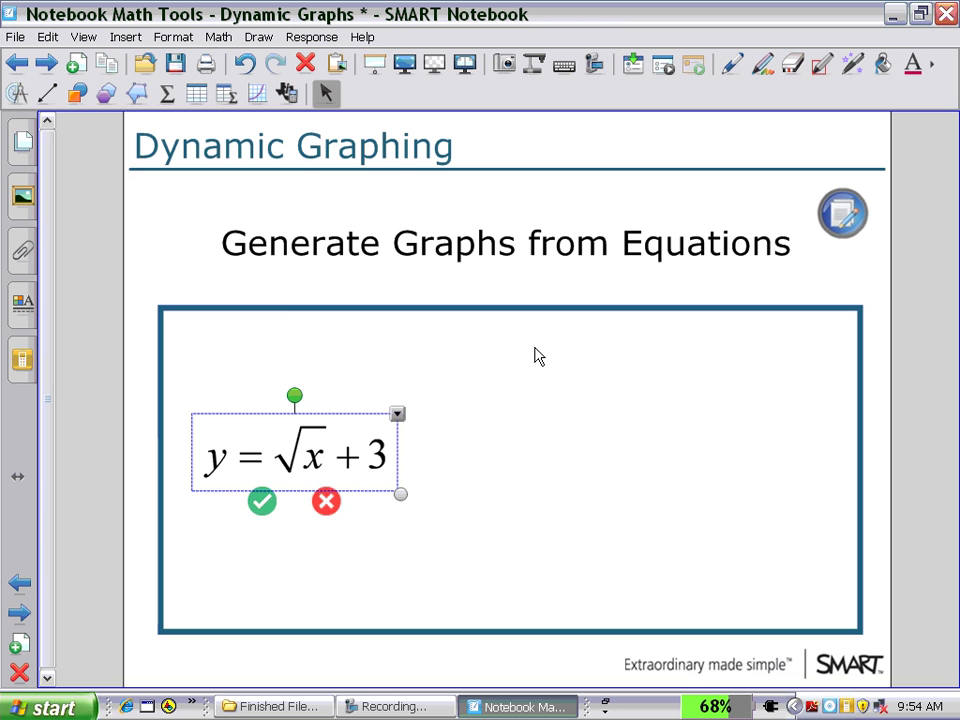
{"action": "left_click", "coordinate": [265, 503]}
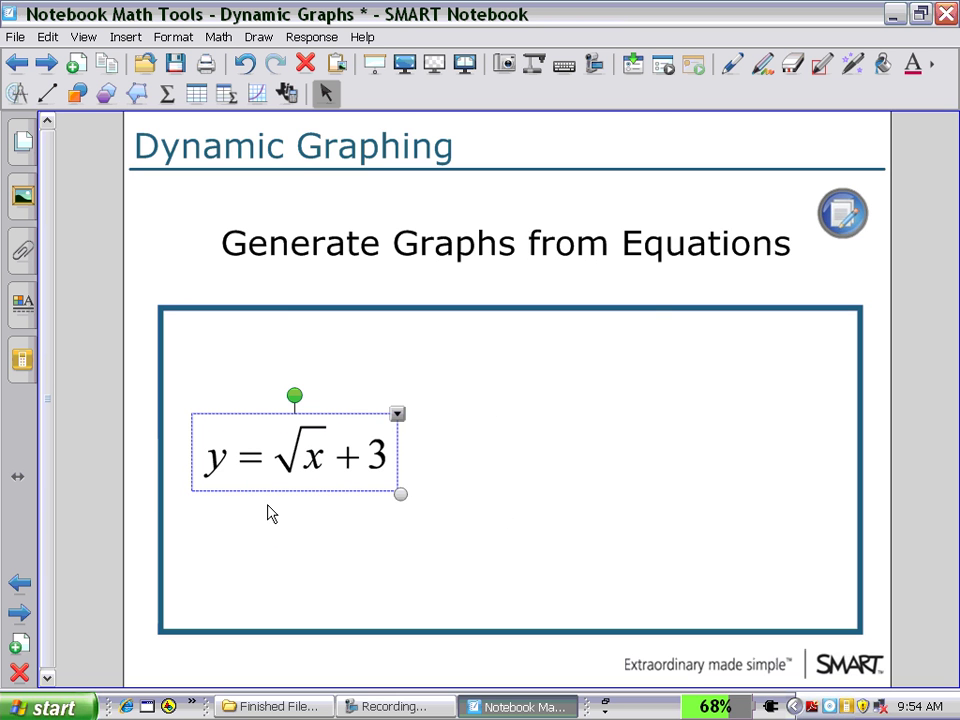
Generate a graph of y = √x + 3 beside the equation
{"action": "left_click", "coordinate": [397, 414]}
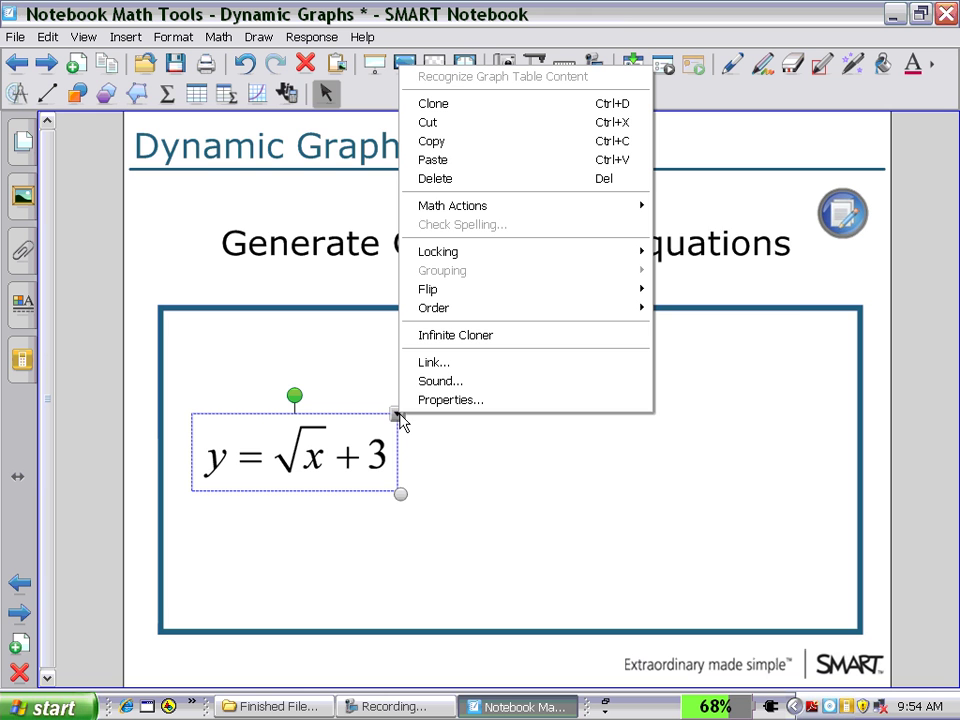
{"action": "mouse_move", "coordinate": [438, 212]}
{"action": "left_click", "coordinate": [695, 208]}
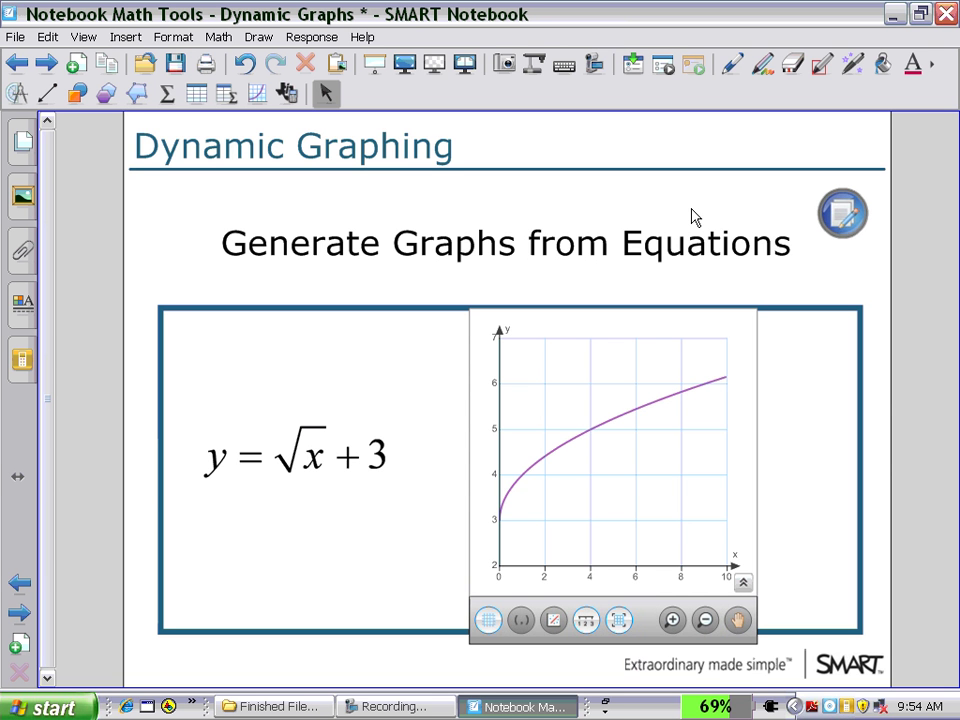
Edit the typed equation to remove the + 3, leaving y = √x
{"action": "left_click", "coordinate": [576, 72]}
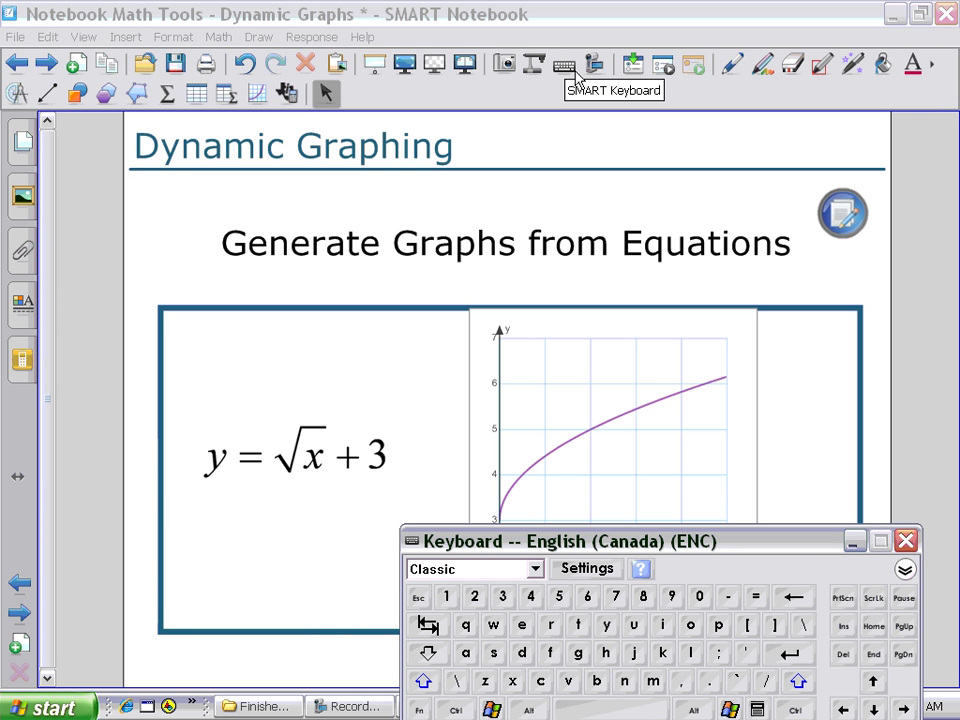
{"action": "double_click", "coordinate": [318, 460]}
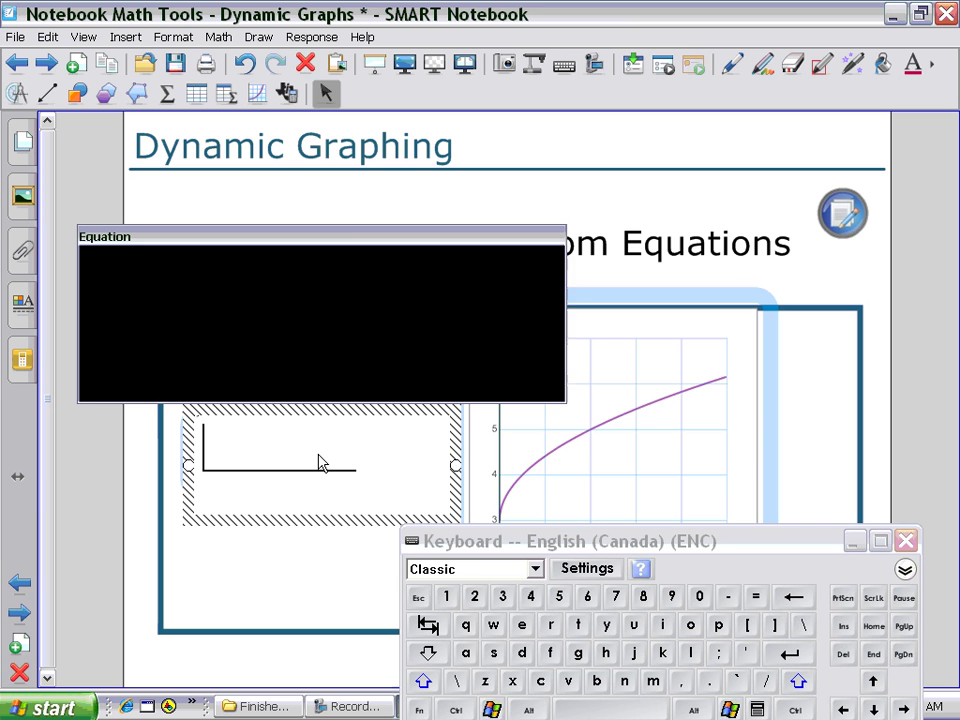
{"action": "left_click", "coordinate": [364, 456]}
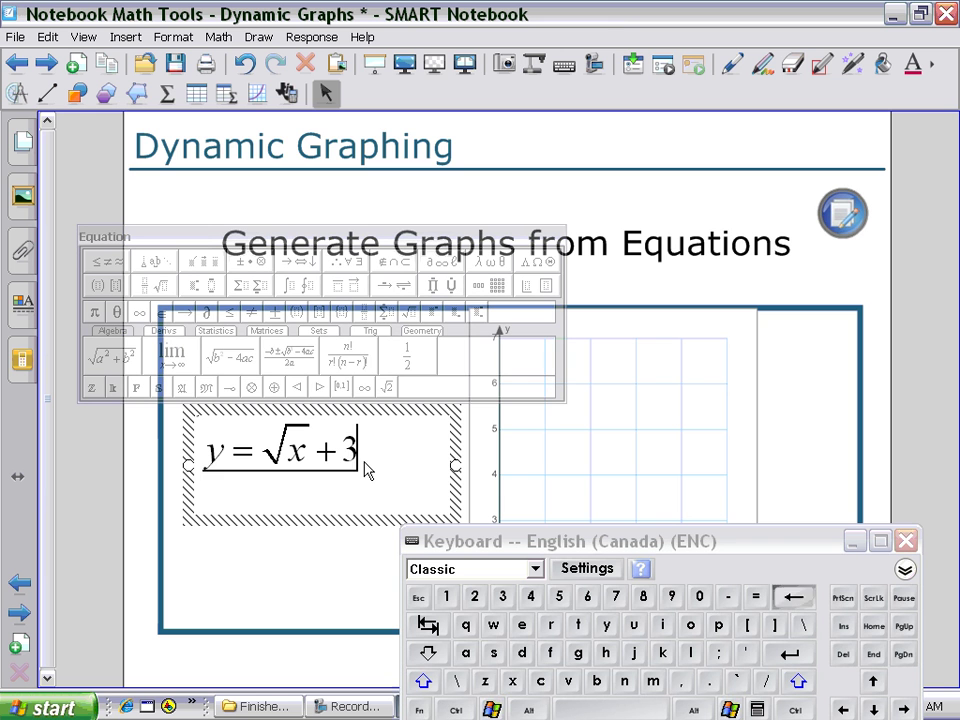
{"action": "key", "text": "BackSpace"}
{"action": "key", "text": "BackSpace"}
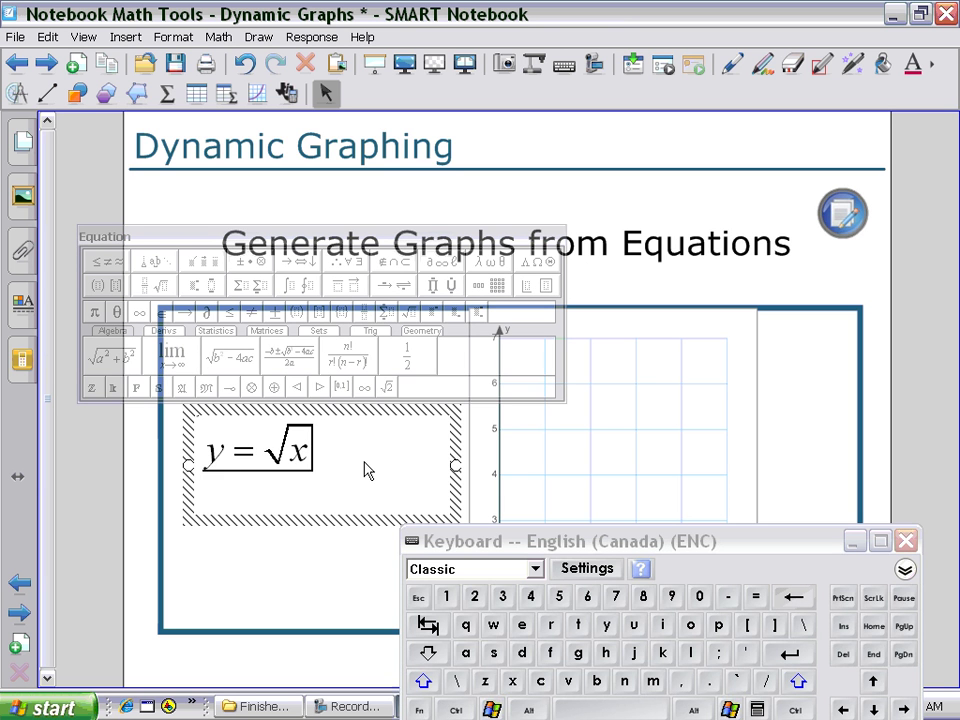
{"action": "left_click", "coordinate": [900, 546]}
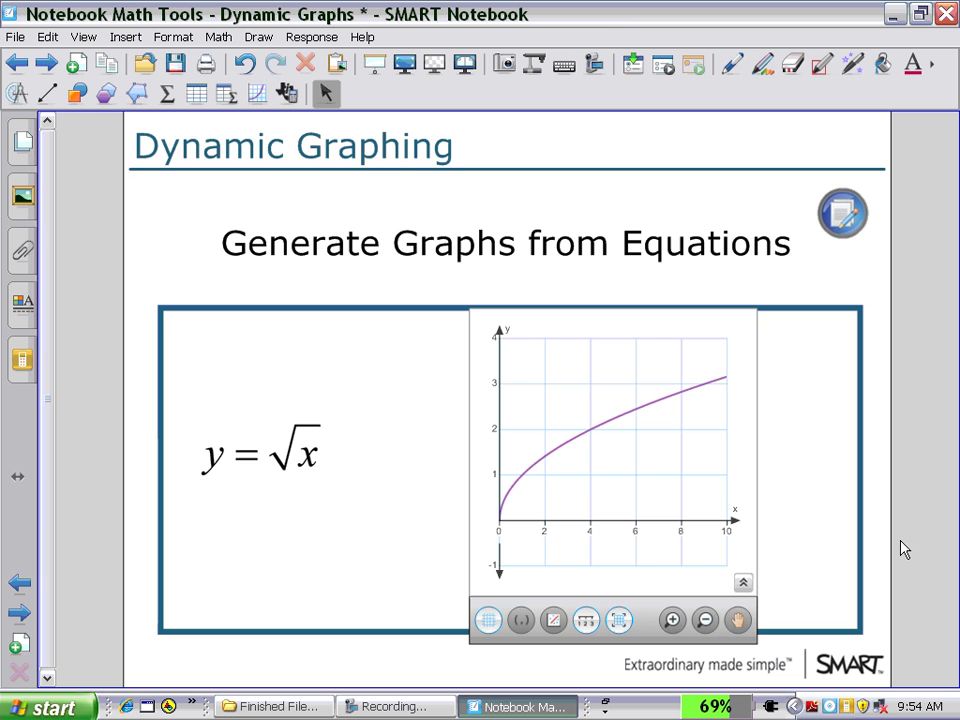
Check the updated y = √x equation and add a new blank page
{"action": "left_click_drag", "start_coordinate": [195, 396], "coordinate": [377, 510]}
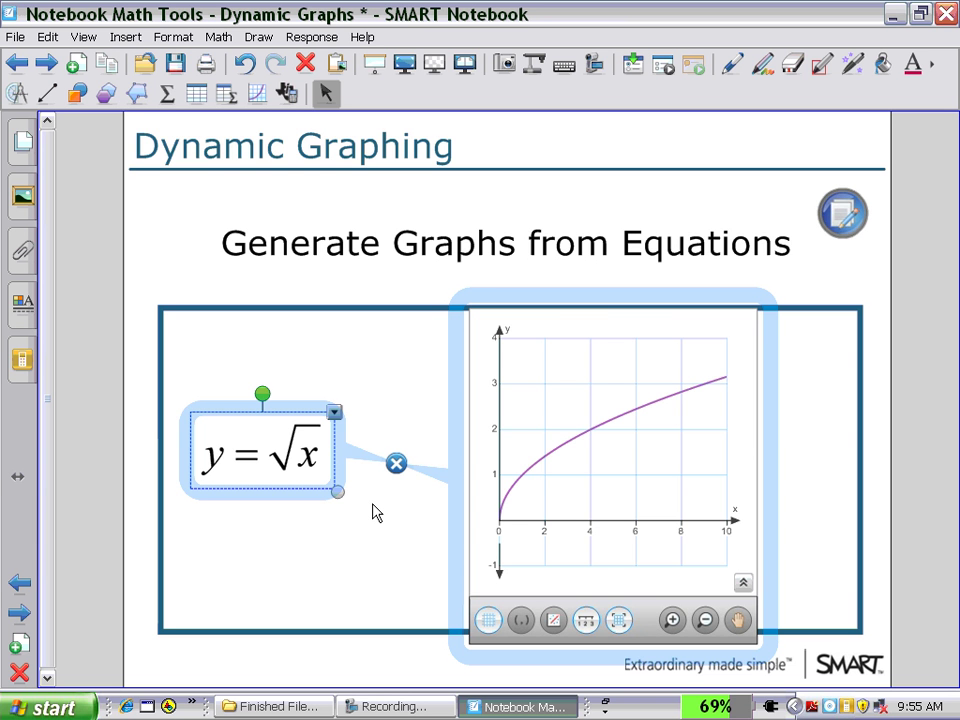
{"action": "left_click", "coordinate": [206, 339]}
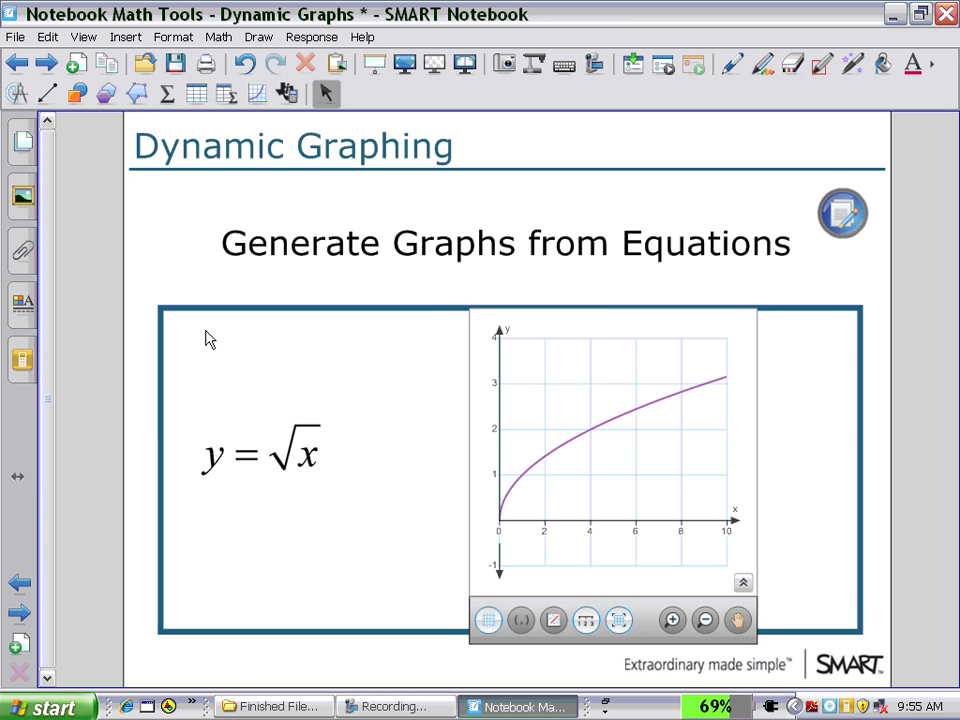
{"action": "left_click", "coordinate": [72, 64]}
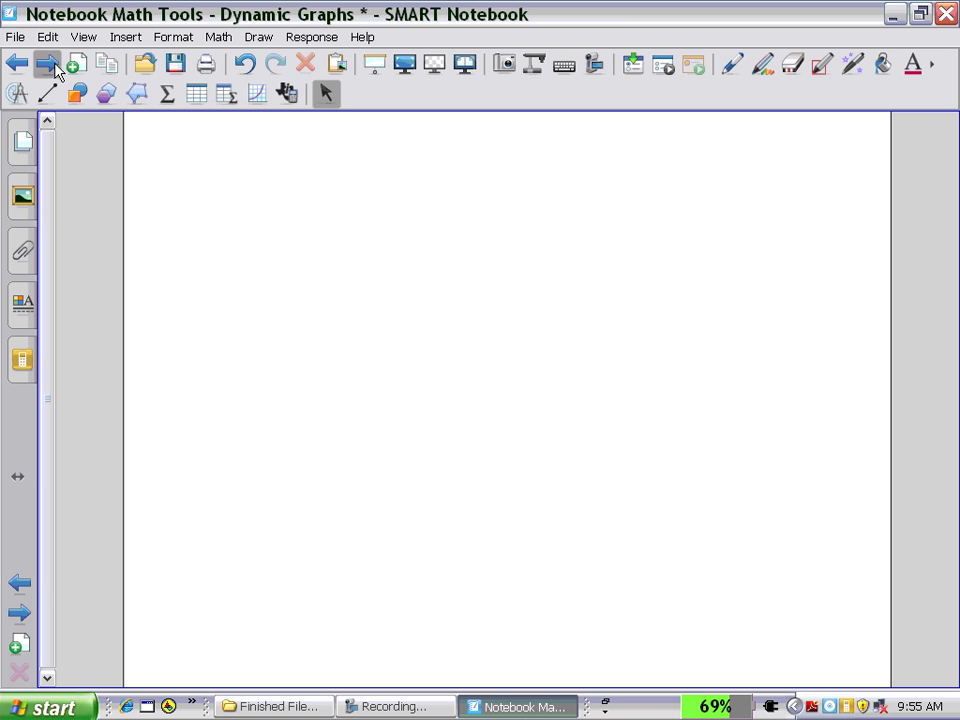
On the Example page, convert the handwritten y = x² into typed math
{"action": "left_click", "coordinate": [55, 63]}
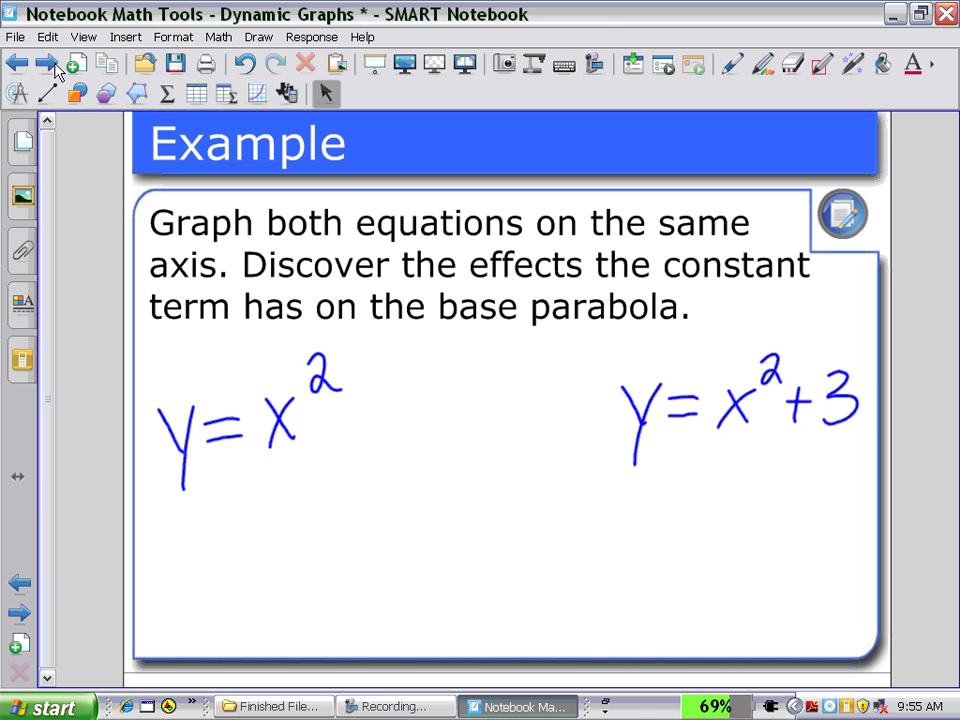
{"action": "mouse_move", "coordinate": [160, 349]}
{"action": "left_mouse_down"}
{"action": "mouse_move", "coordinate": [177, 445]}
{"action": "mouse_move", "coordinate": [279, 465]}
{"action": "mouse_move", "coordinate": [377, 458]}
{"action": "left_mouse_up"}
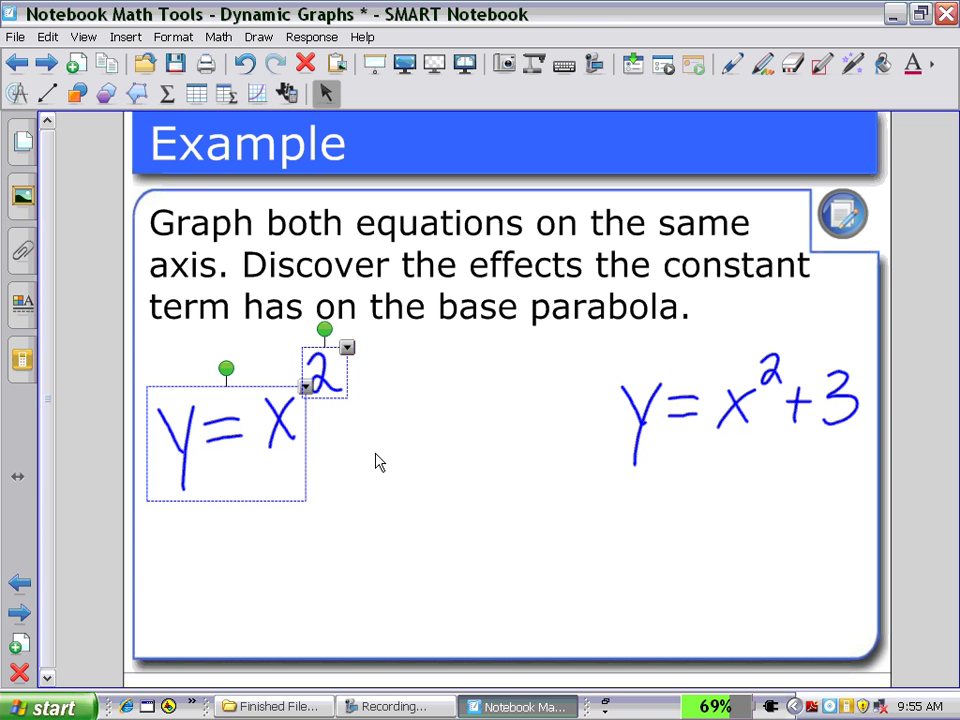
{"action": "left_click", "coordinate": [348, 348]}
{"action": "left_click", "coordinate": [394, 348]}
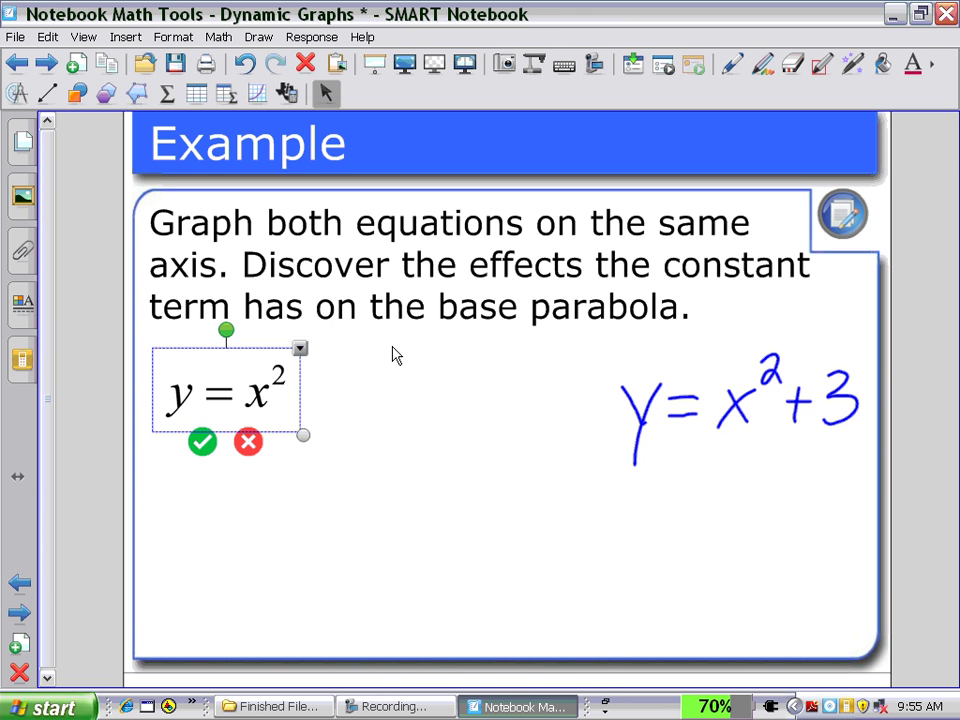
{"action": "left_click", "coordinate": [204, 443]}
Generate a parabola graph of y = x²
{"action": "left_click", "coordinate": [300, 348]}
{"action": "mouse_move", "coordinate": [318, 497]}
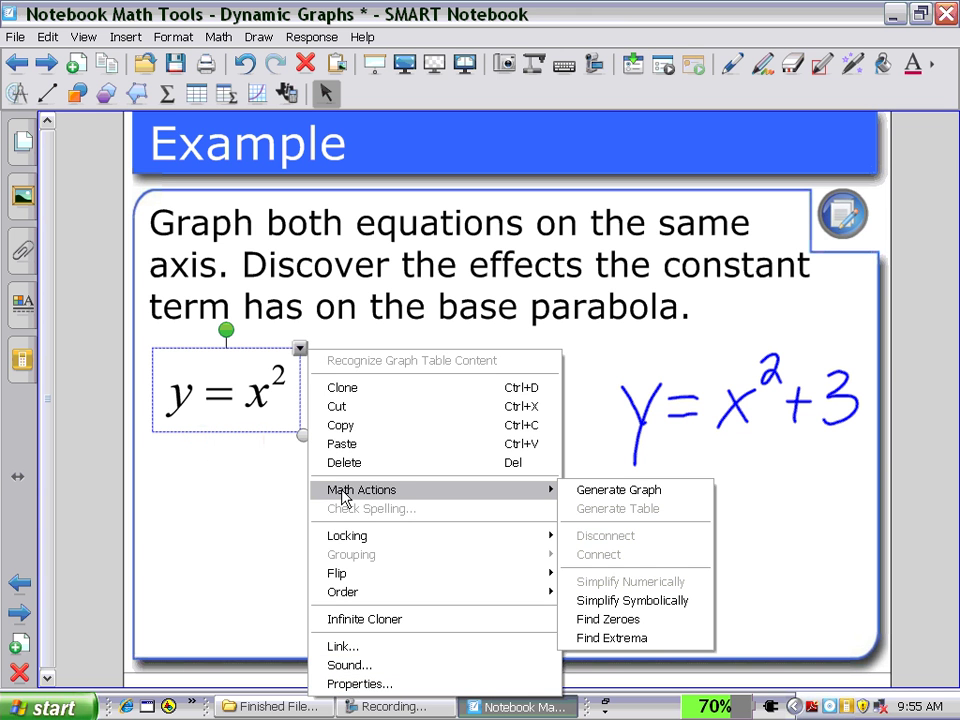
{"action": "left_click", "coordinate": [597, 491]}
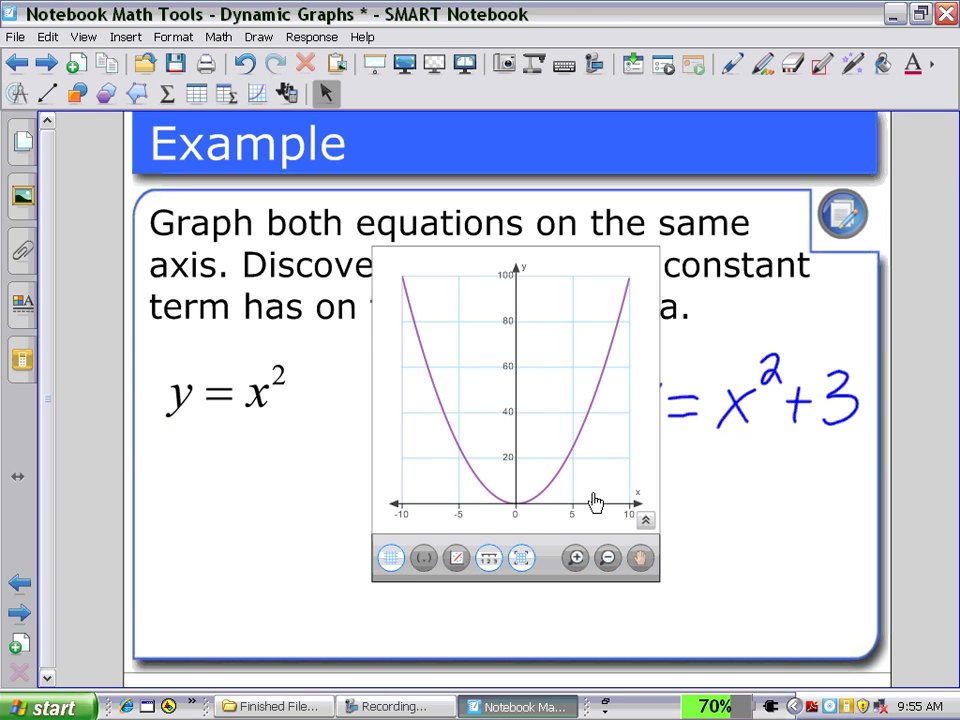
Move the graph aside and convert the handwritten y = x² + 3 into typed math
{"action": "left_click_drag", "start_coordinate": [431, 285], "coordinate": [386, 290]}
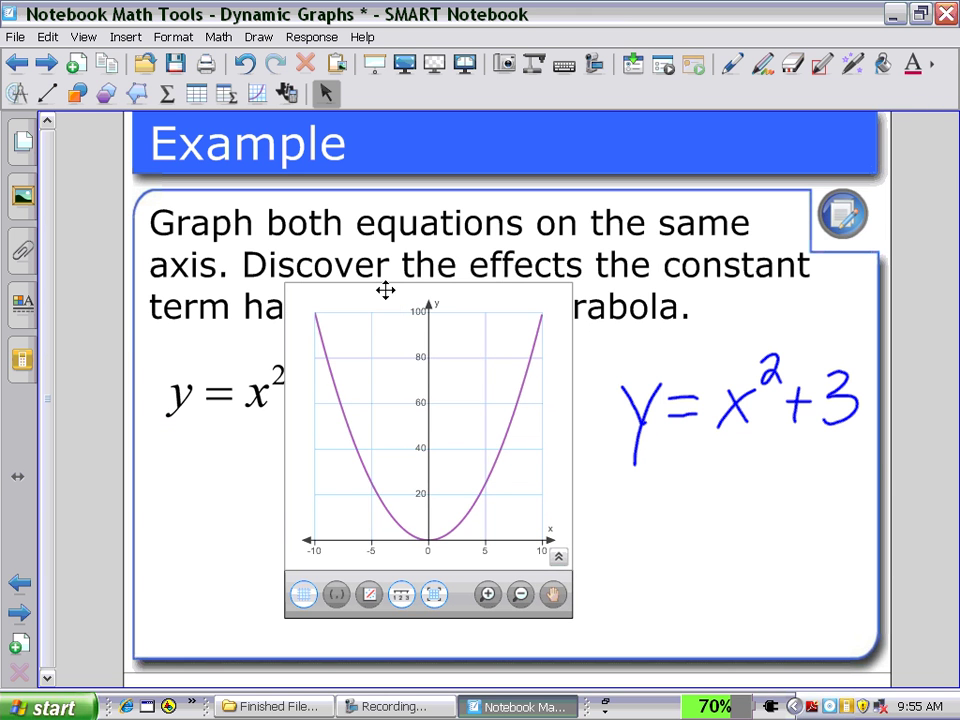
{"action": "left_click", "coordinate": [825, 448]}
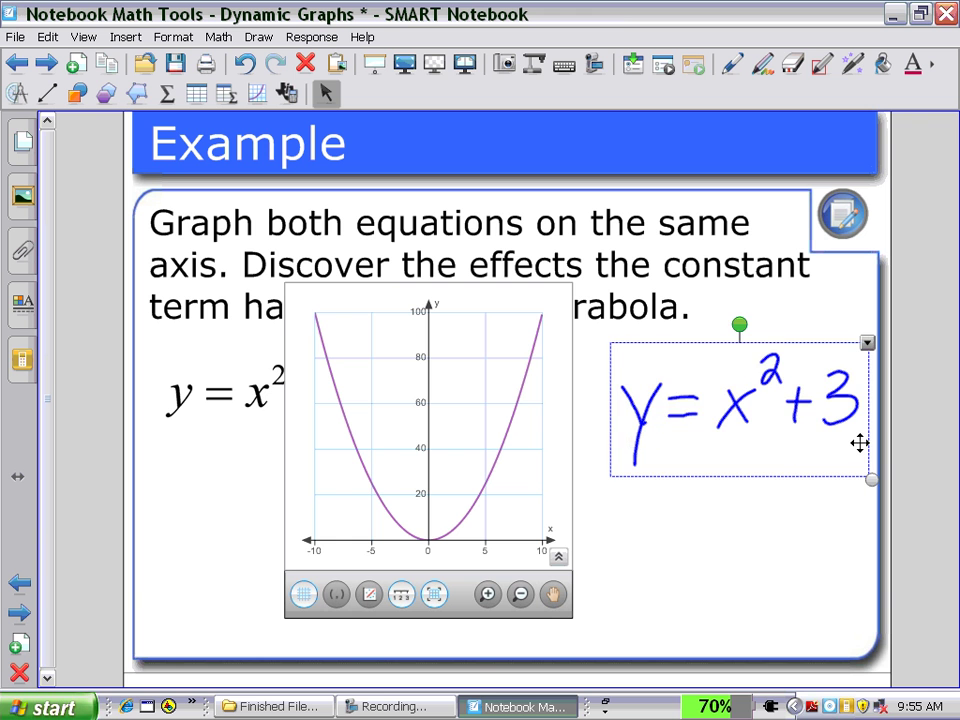
{"action": "left_click", "coordinate": [867, 343]}
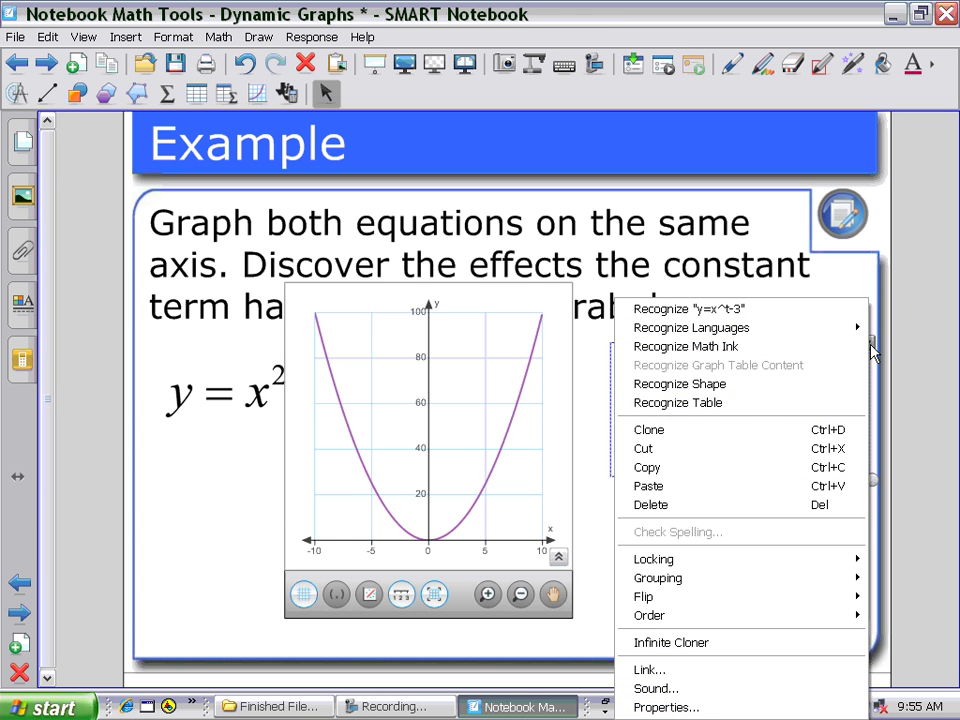
{"action": "left_click", "coordinate": [657, 346]}
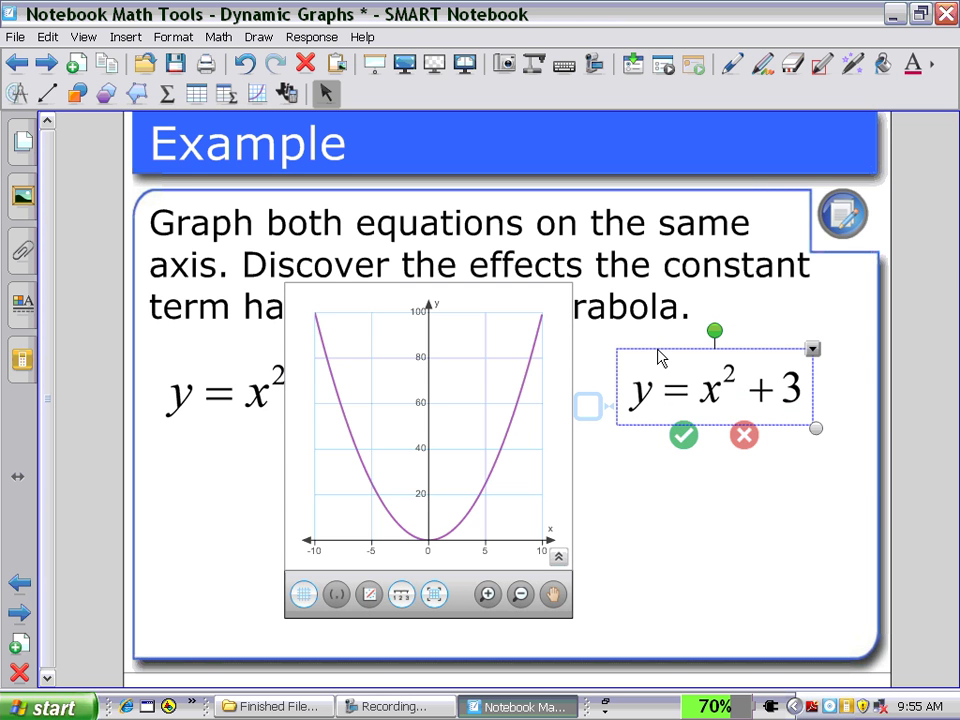
{"action": "left_click", "coordinate": [686, 438]}
Link y = x² + 3 to the existing graph so both parabolas plot together
{"action": "left_click_drag", "start_coordinate": [698, 392], "coordinate": [749, 384]}
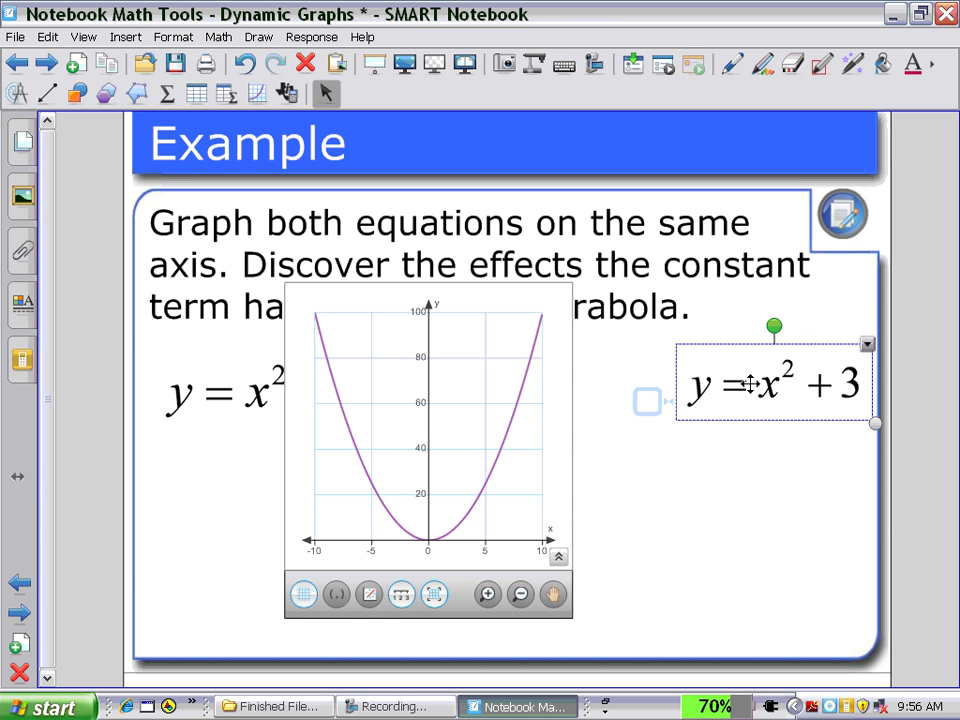
{"action": "left_click_drag", "start_coordinate": [749, 384], "coordinate": [542, 441]}
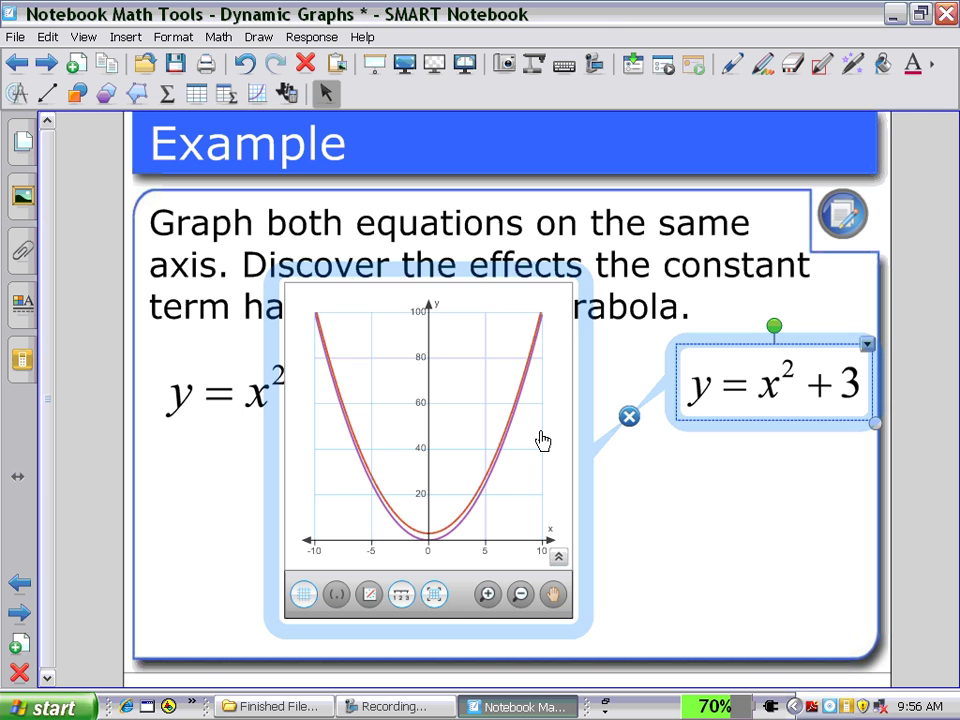
{"action": "left_click", "coordinate": [214, 480]}
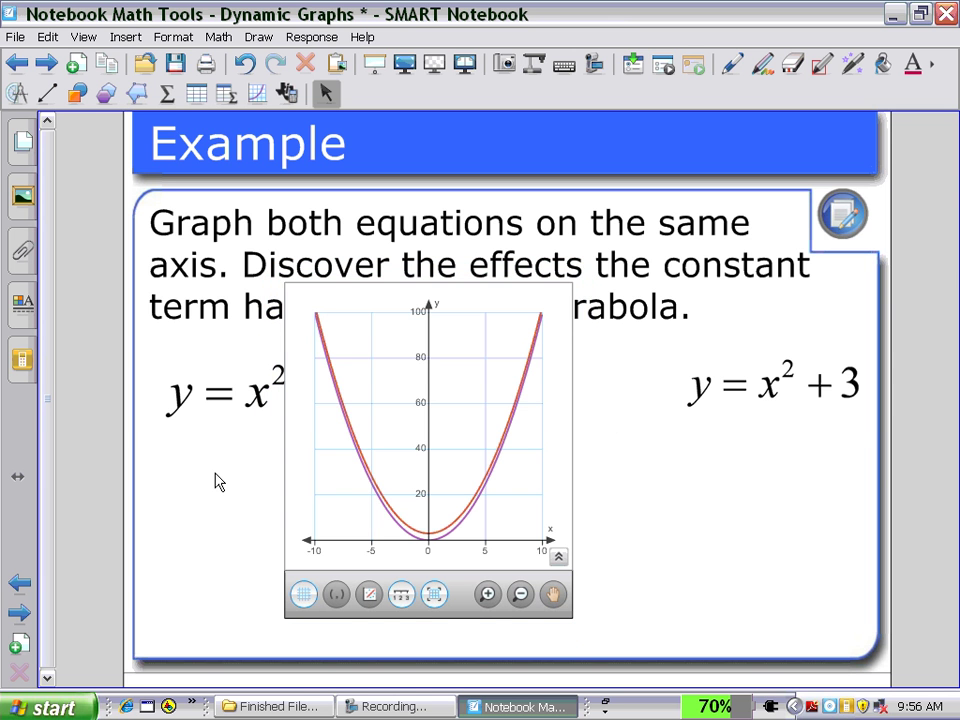
{"action": "left_click", "coordinate": [380, 298]}
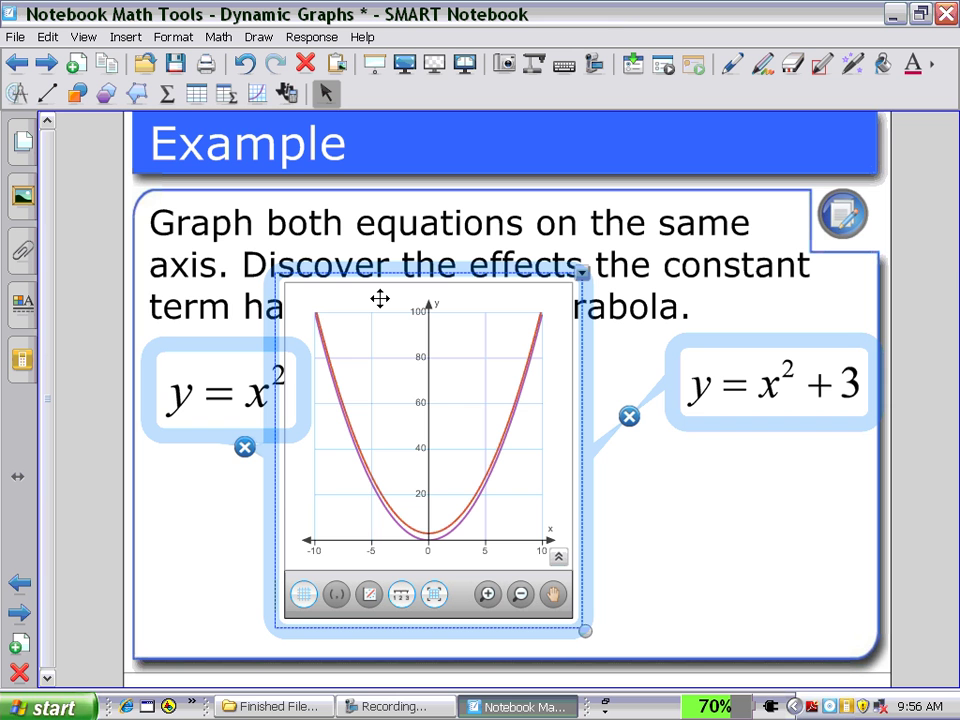
In the graph's axis settings, set X start -4, end 4 and step 1
{"action": "left_click", "coordinate": [23, 305]}
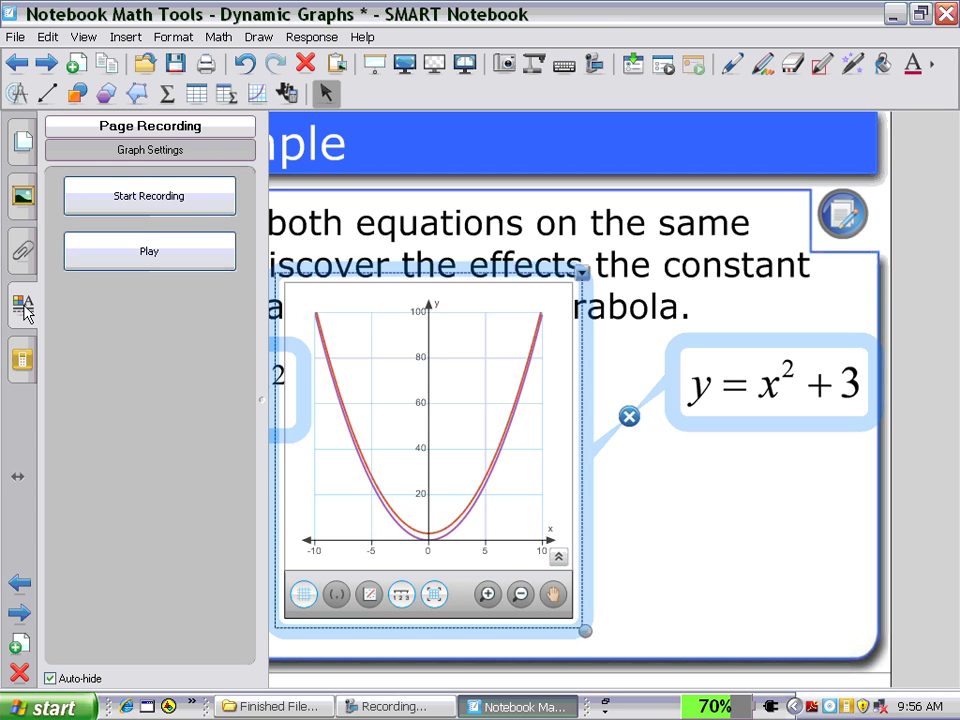
{"action": "left_click", "coordinate": [141, 152]}
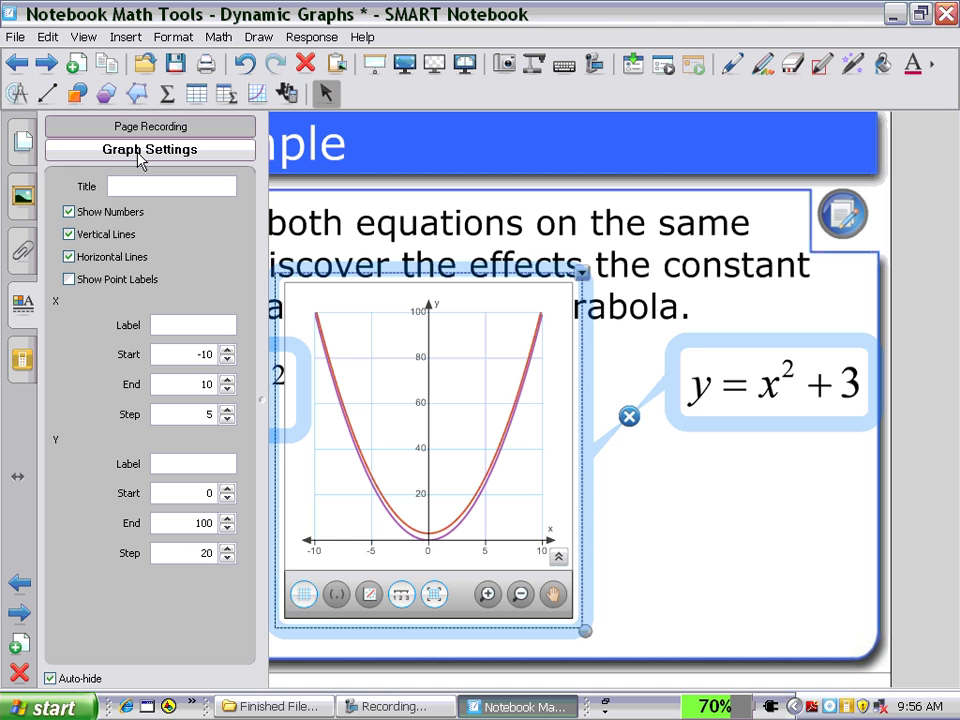
{"action": "left_click", "coordinate": [566, 67]}
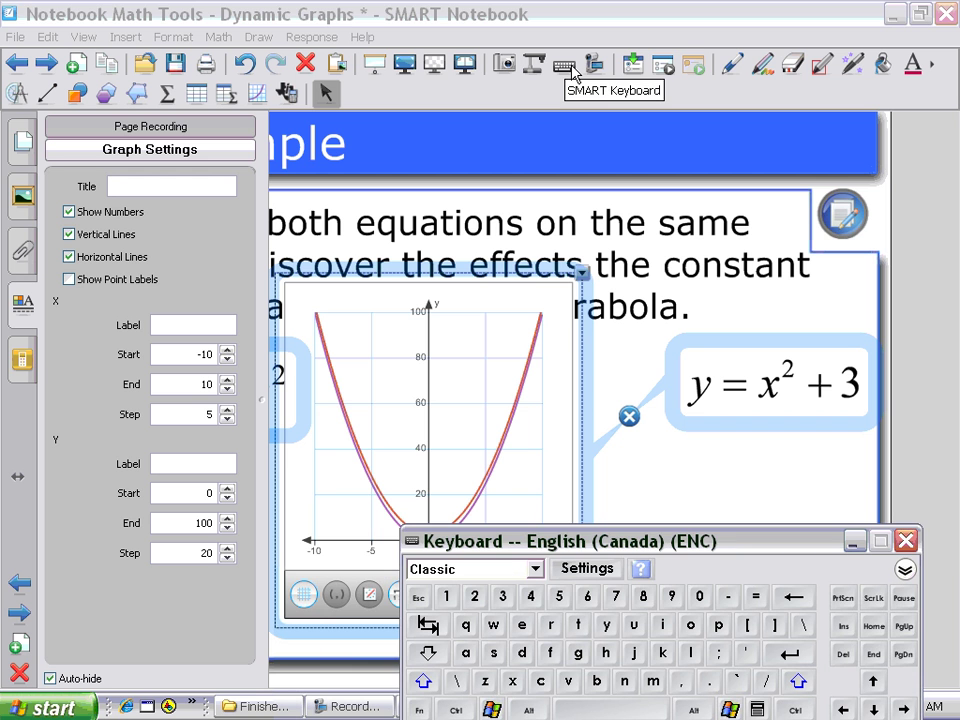
{"action": "left_click", "coordinate": [197, 354]}
{"action": "double_click", "coordinate": [200, 354]}
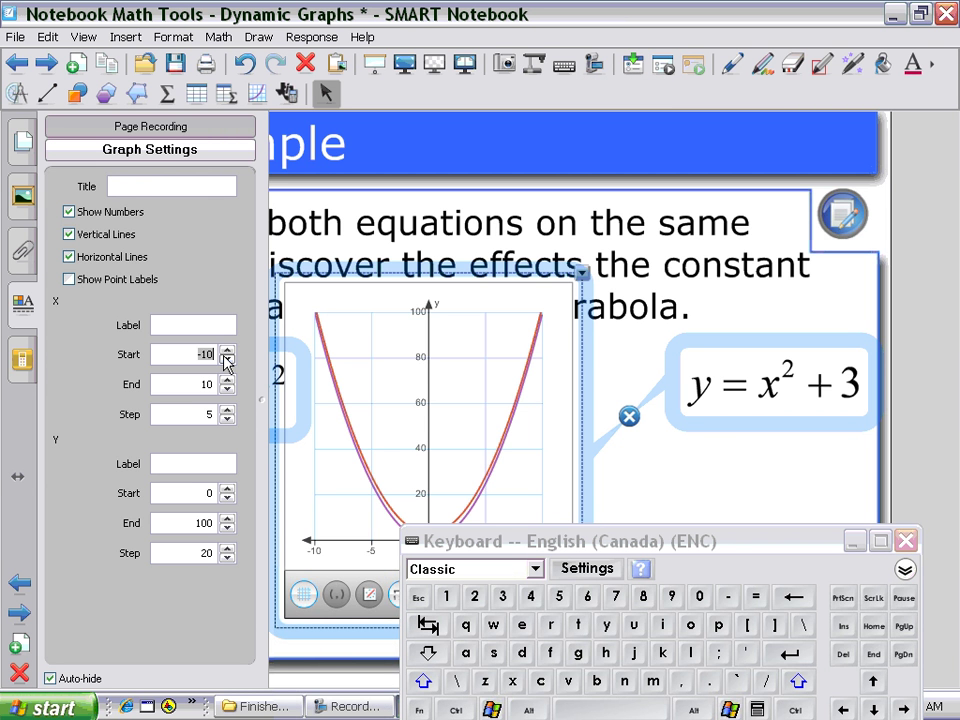
{"action": "type", "text": "-"}
{"action": "left_click", "coordinate": [531, 596]}
{"action": "left_click", "coordinate": [226, 384]}
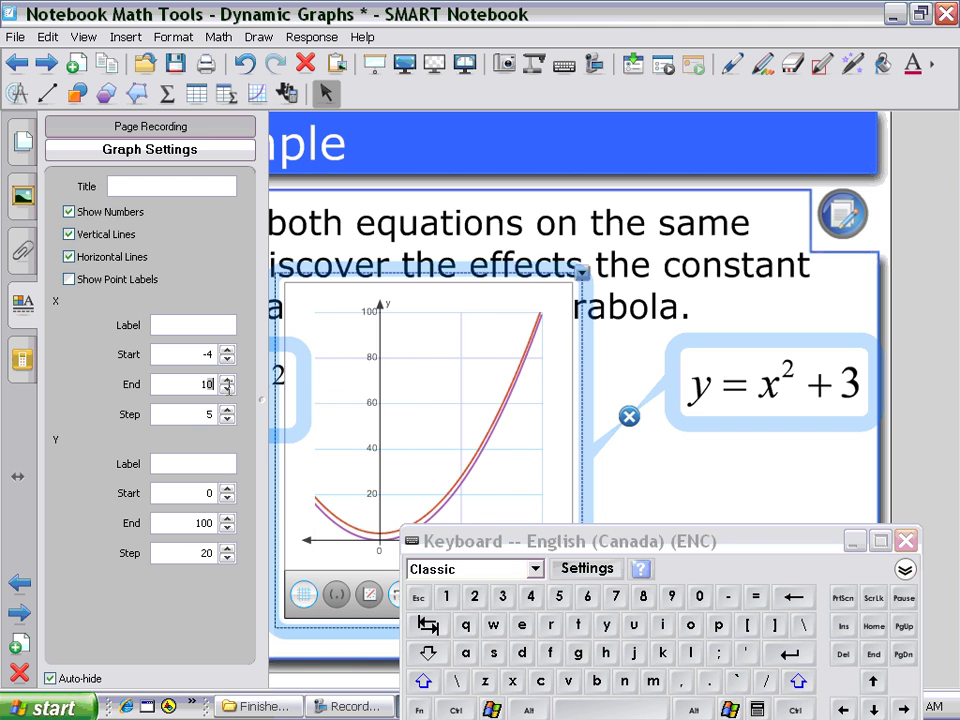
{"action": "double_click", "coordinate": [203, 386]}
{"action": "left_click", "coordinate": [531, 596]}
{"action": "left_click", "coordinate": [216, 415]}
{"action": "left_click", "coordinate": [446, 596]}
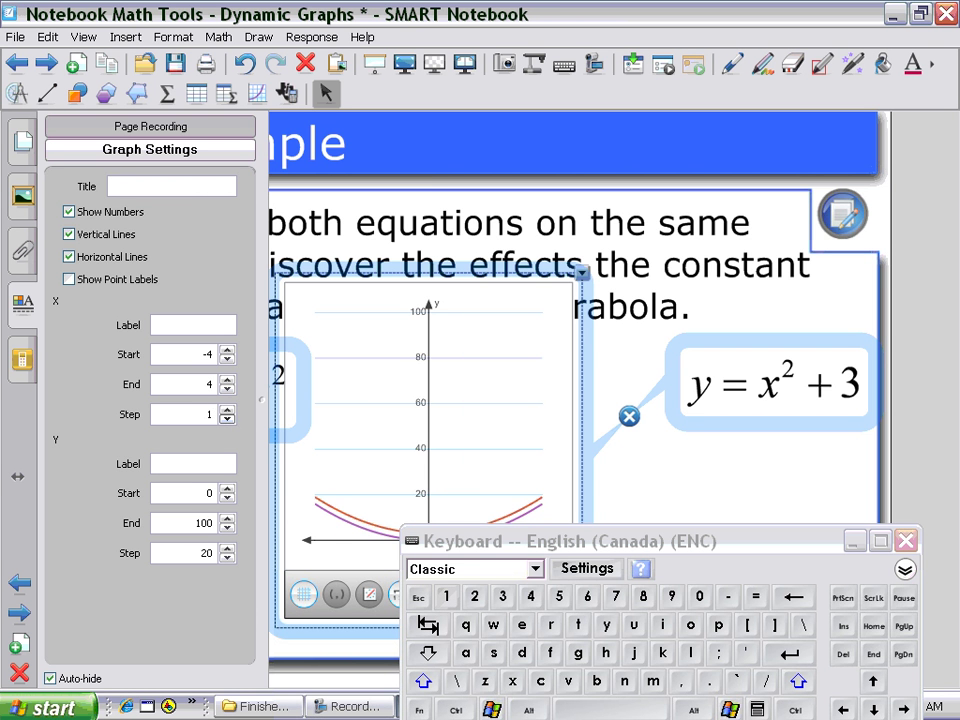
Set the Y end to 20 and Y step to 5, then deselect the graph
{"action": "left_click", "coordinate": [222, 523]}
{"action": "left_click", "coordinate": [474, 596]}
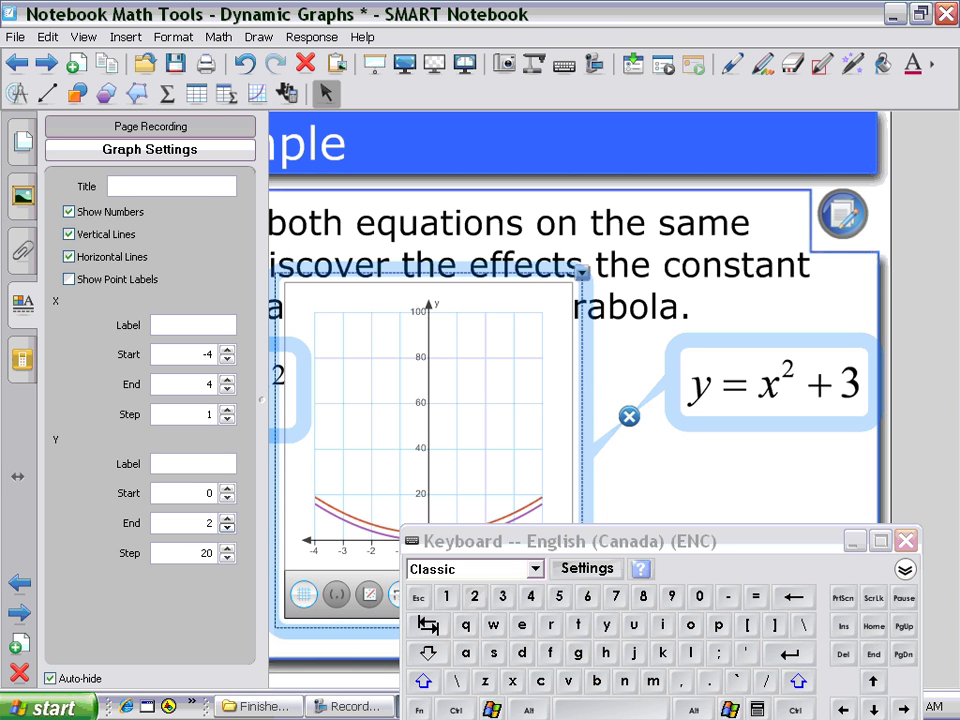
{"action": "type", "text": "0"}
{"action": "key", "text": "Tab"}
{"action": "type", "text": "5"}
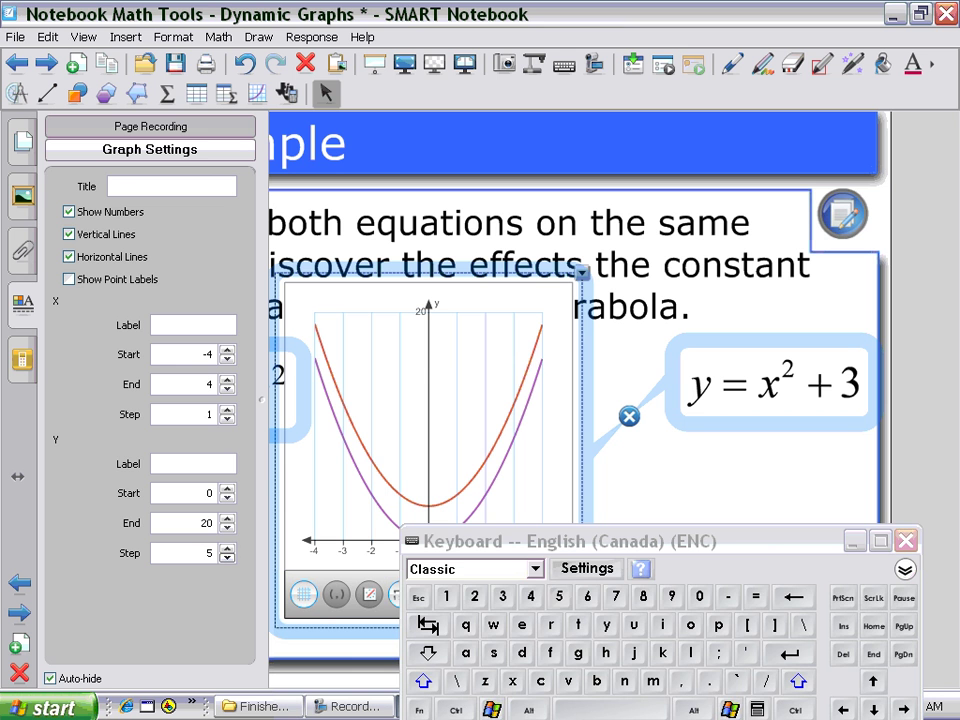
{"action": "left_click", "coordinate": [906, 540]}
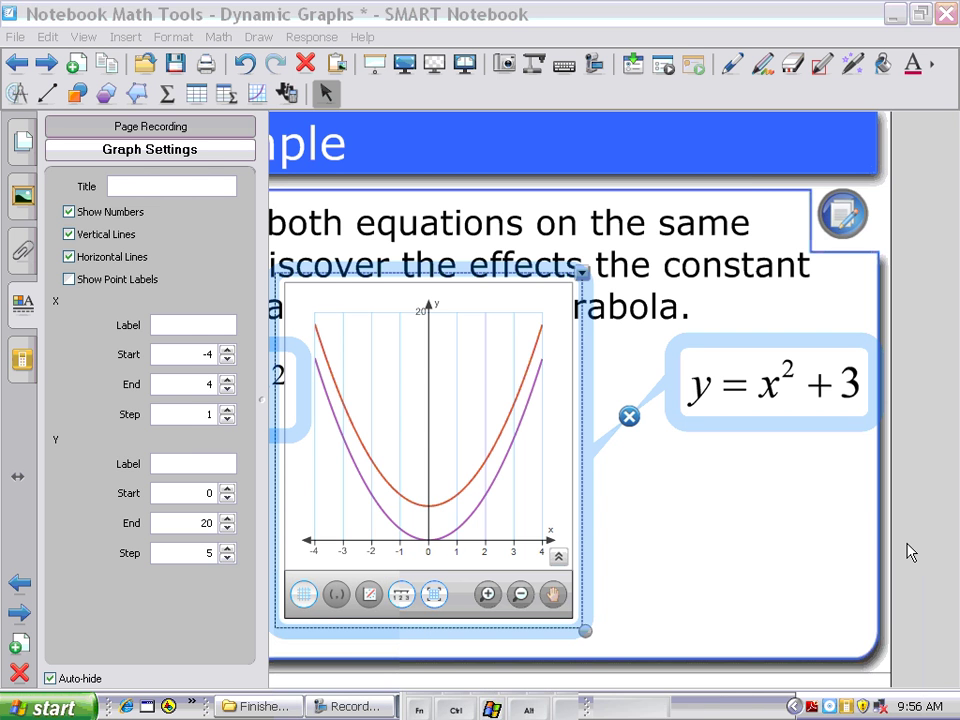
{"action": "left_click", "coordinate": [765, 504]}
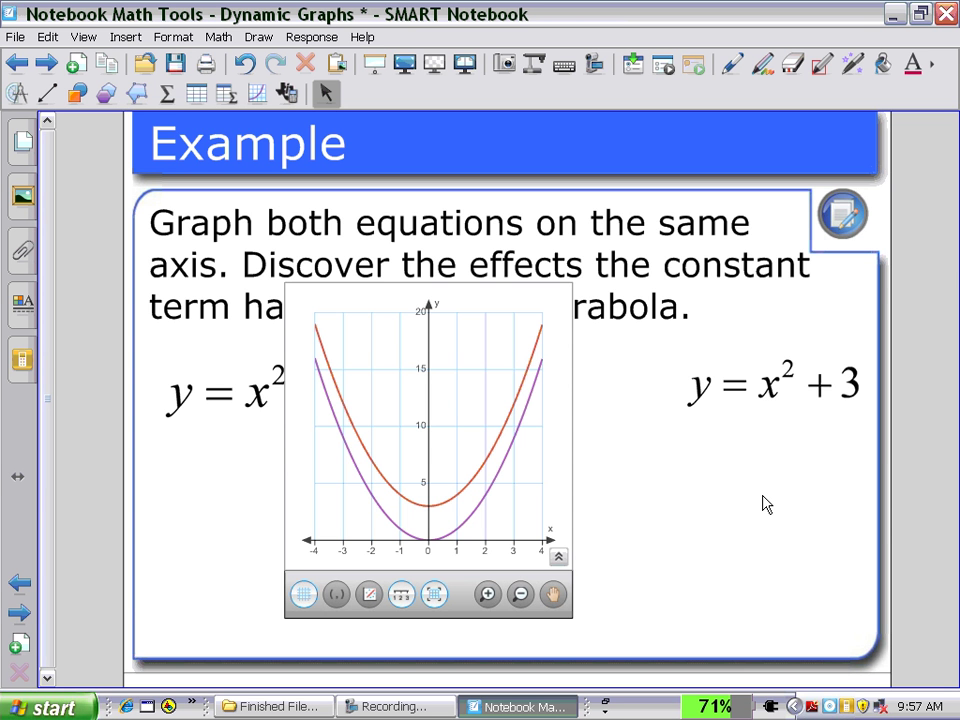
On the Dynamic Graphing page, read the $30 bonus and $10 hourly pay question, then tuck it away
{"action": "left_click", "coordinate": [60, 75]}
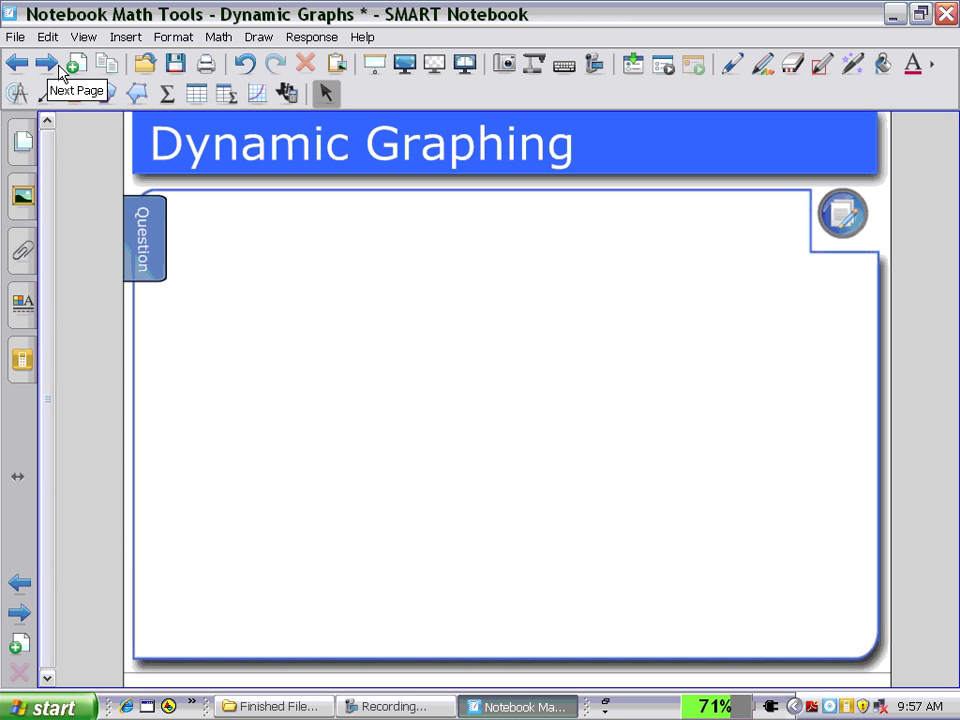
{"action": "left_click", "coordinate": [150, 229]}
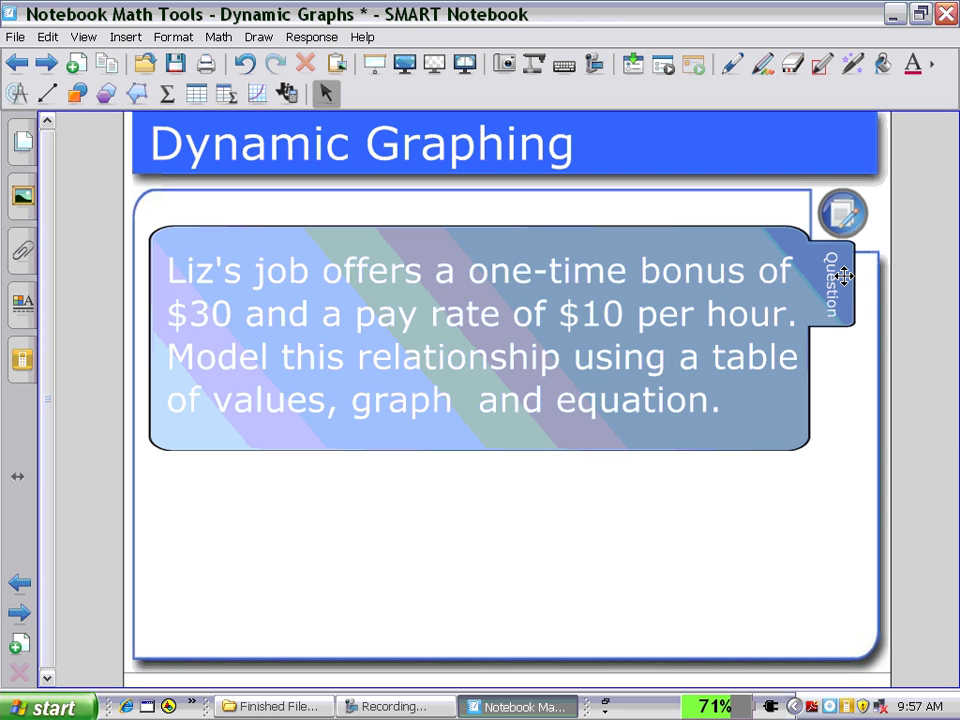
{"action": "left_click_drag", "start_coordinate": [845, 277], "coordinate": [175, 285]}
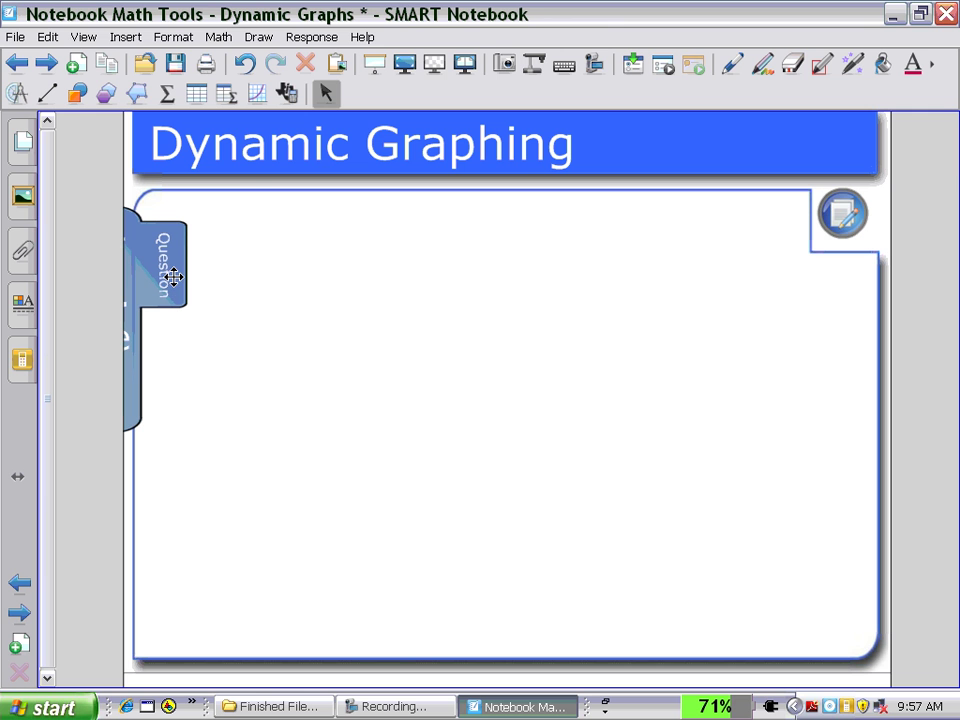
{"action": "left_click", "coordinate": [233, 97]}
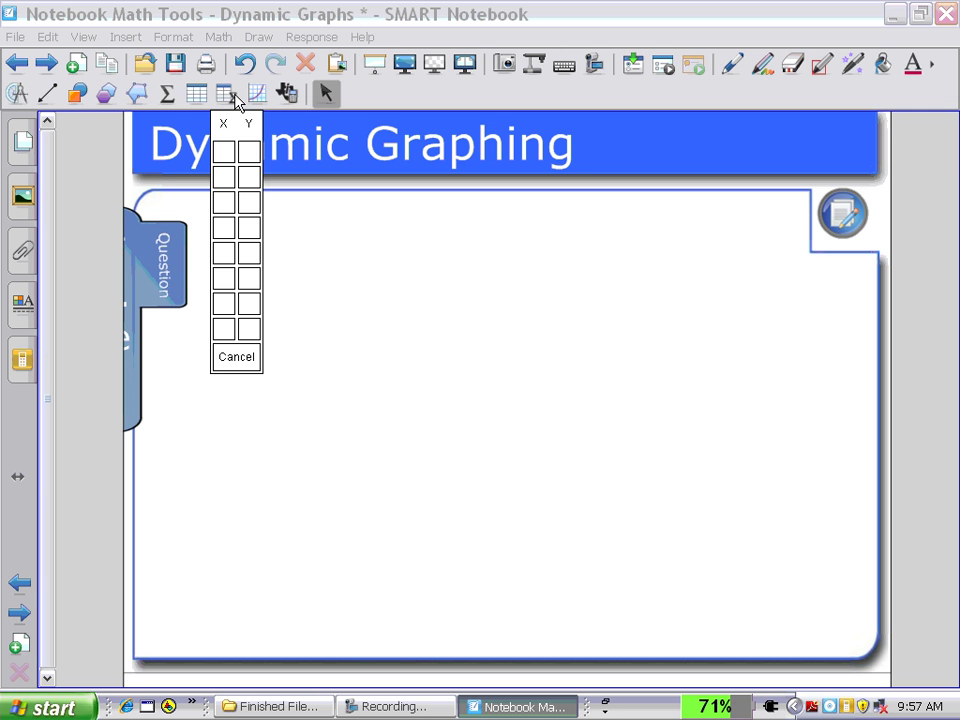
Insert a 4-row X/Y table and move it to the page's left side
{"action": "left_click", "coordinate": [257, 230]}
{"action": "left_click_drag", "start_coordinate": [401, 294], "coordinate": [206, 299]}
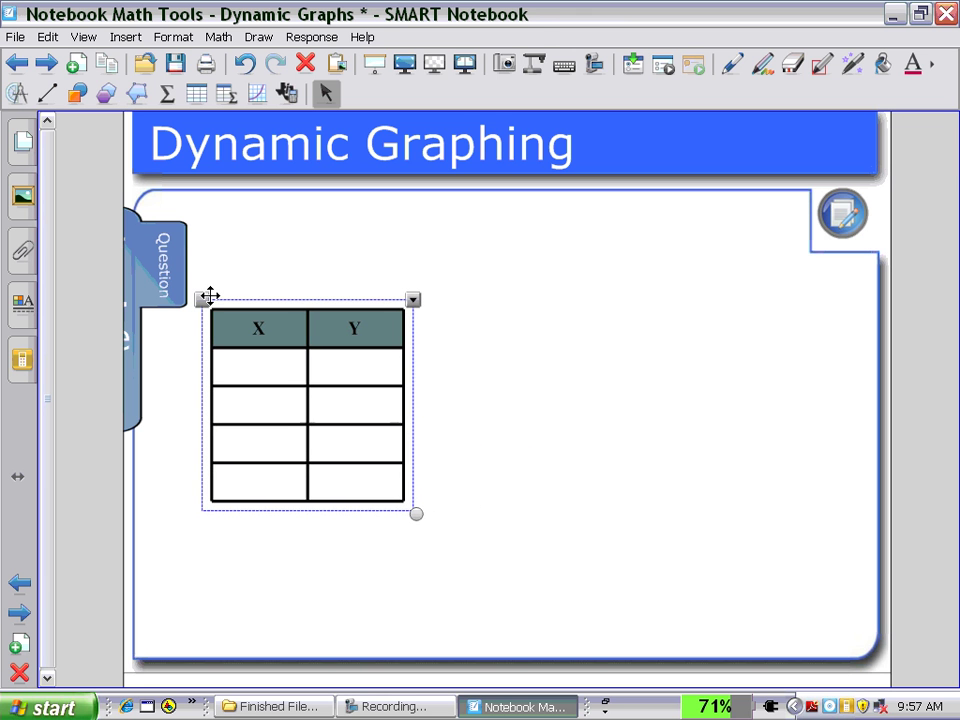
{"action": "left_click", "coordinate": [570, 70]}
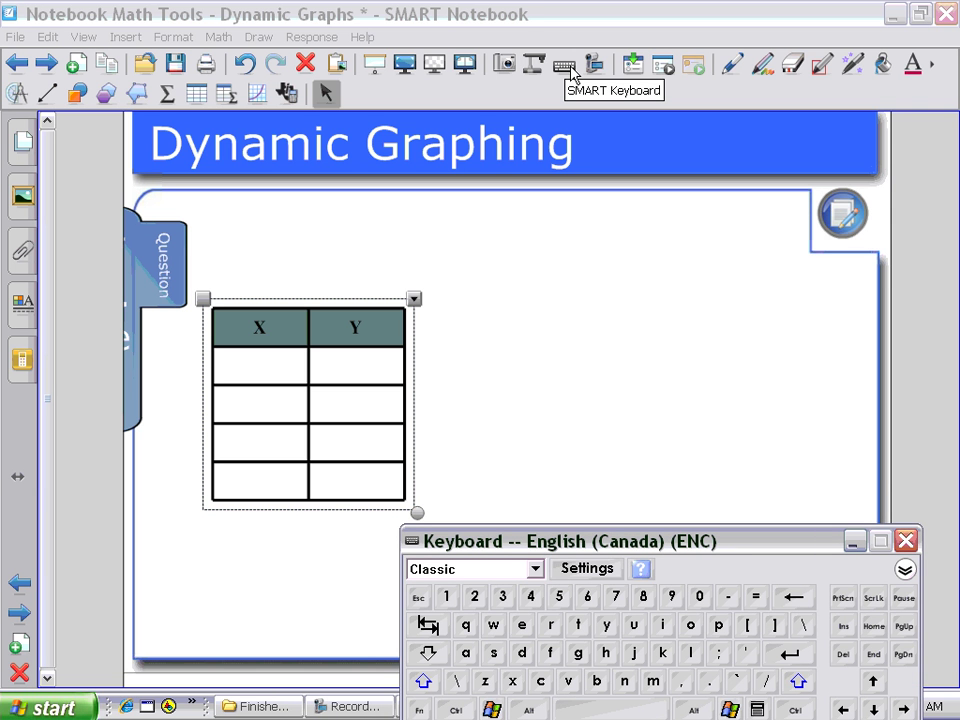
{"action": "left_click", "coordinate": [266, 364]}
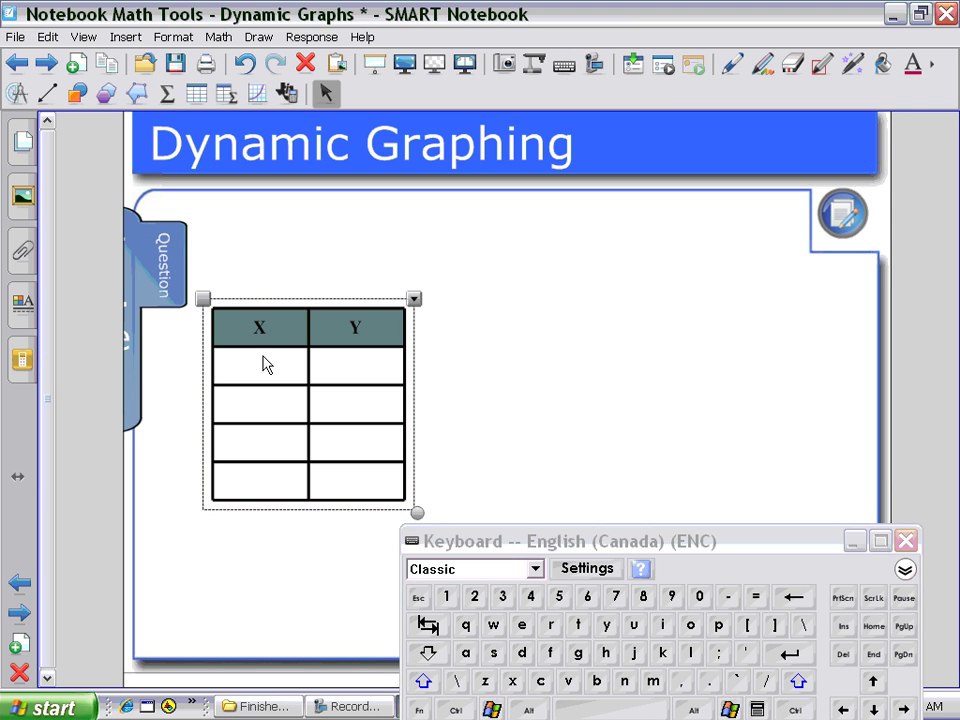
{"action": "left_click", "coordinate": [266, 364]}
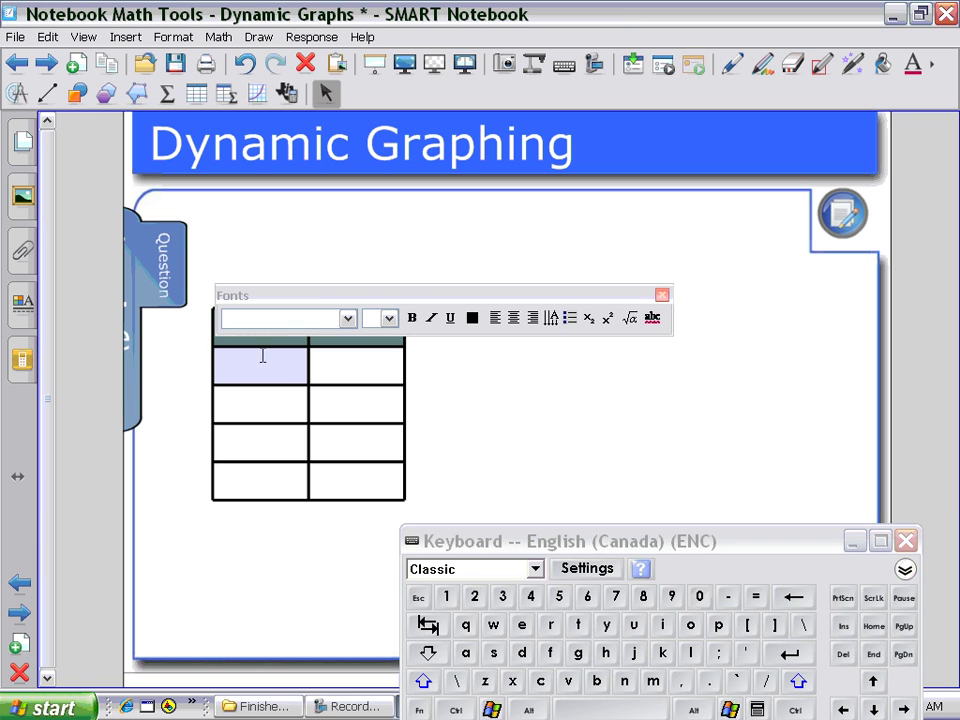
Fill the first two table rows with 0→30 and 1→40
{"action": "type", "text": "0"}
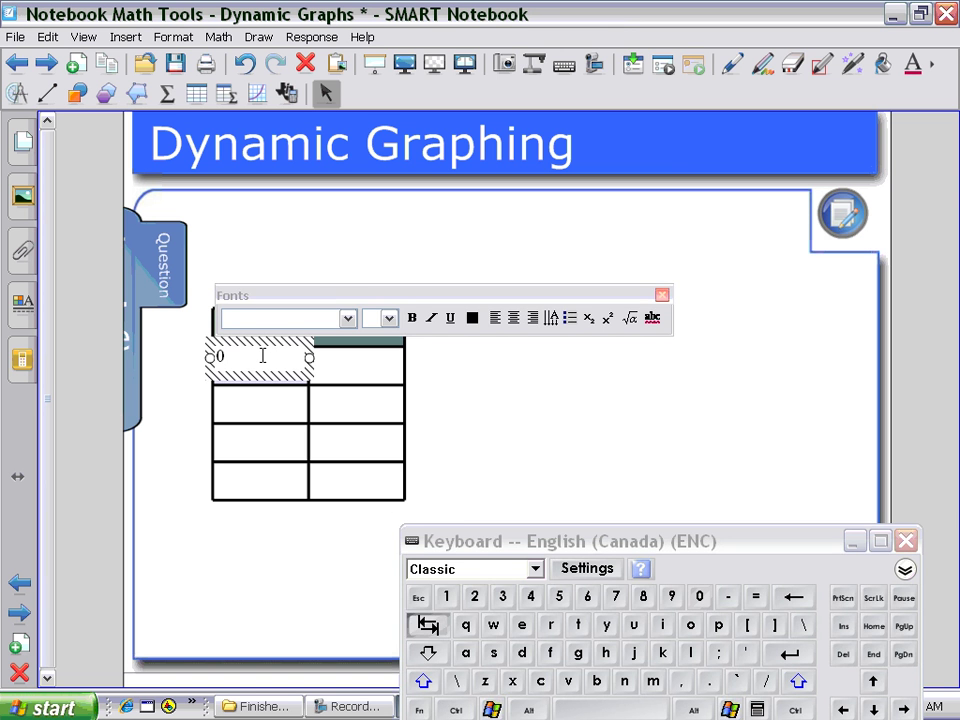
{"action": "key", "text": "Tab"}
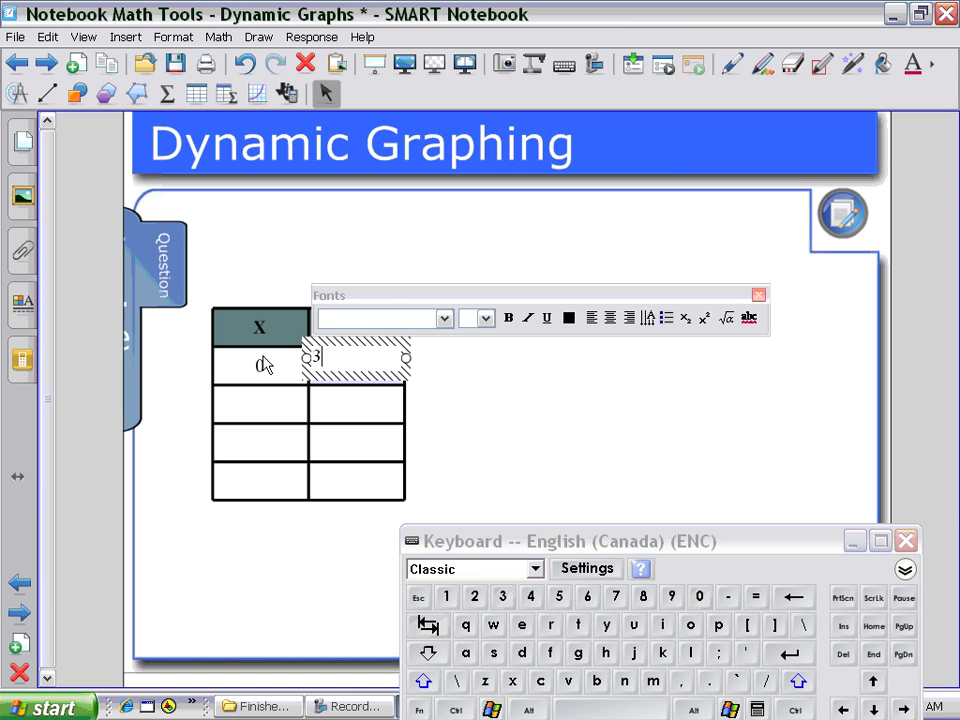
{"action": "type", "text": "30"}
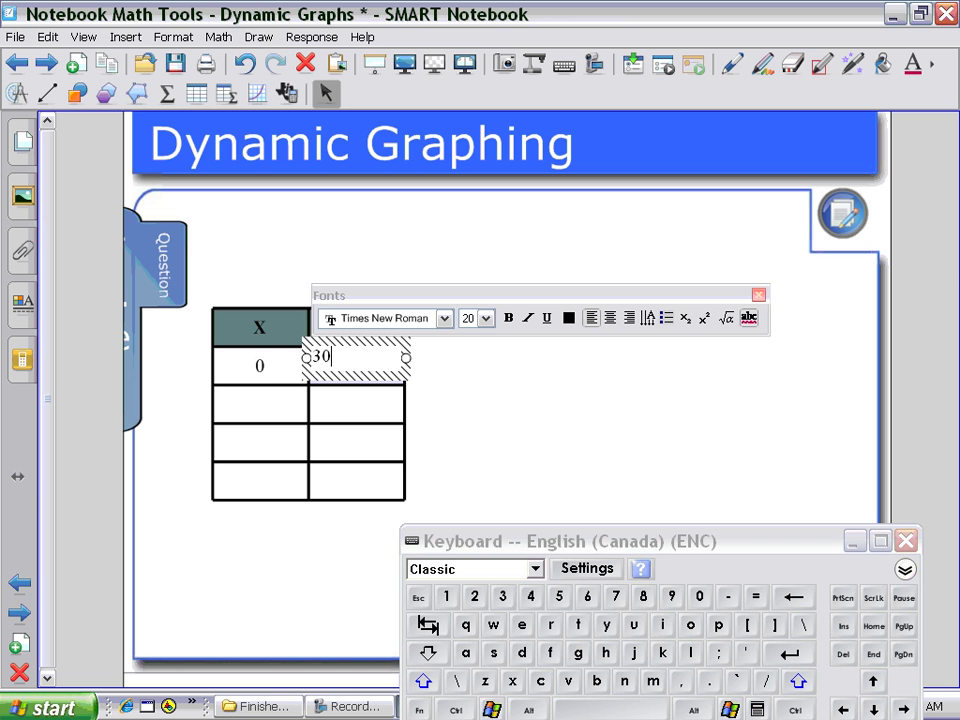
{"action": "key", "text": "Tab"}
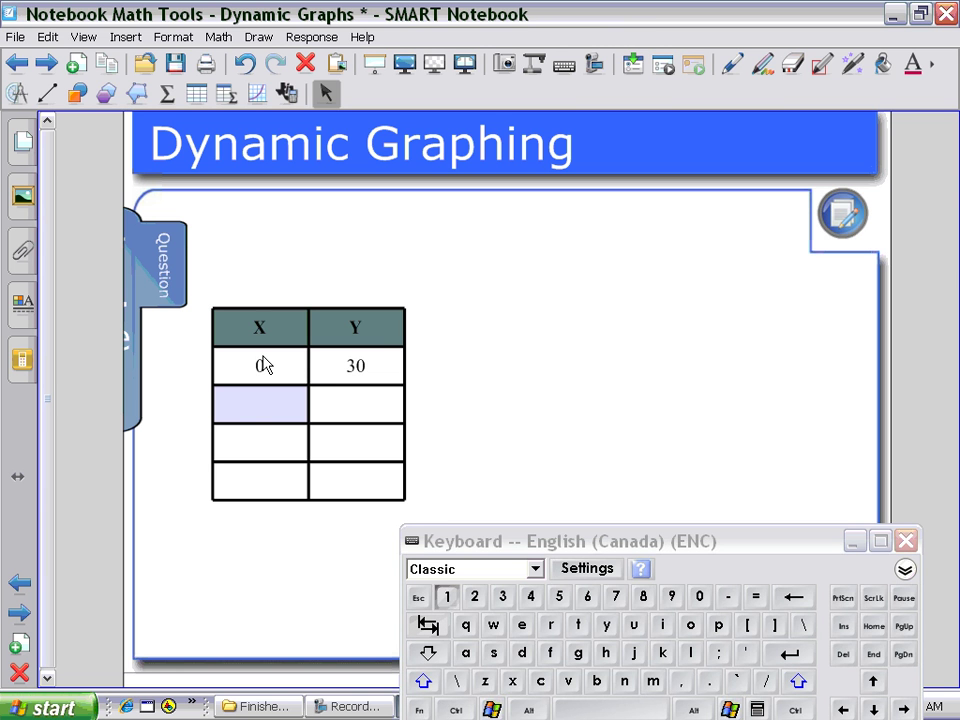
{"action": "type", "text": "1"}
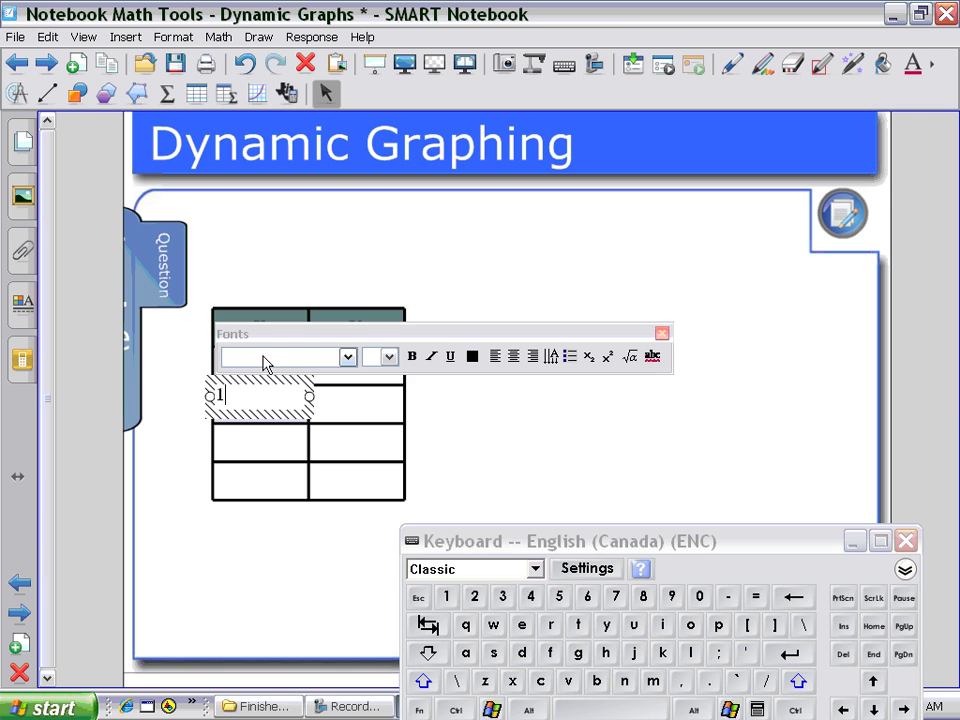
{"action": "key", "text": "Tab"}
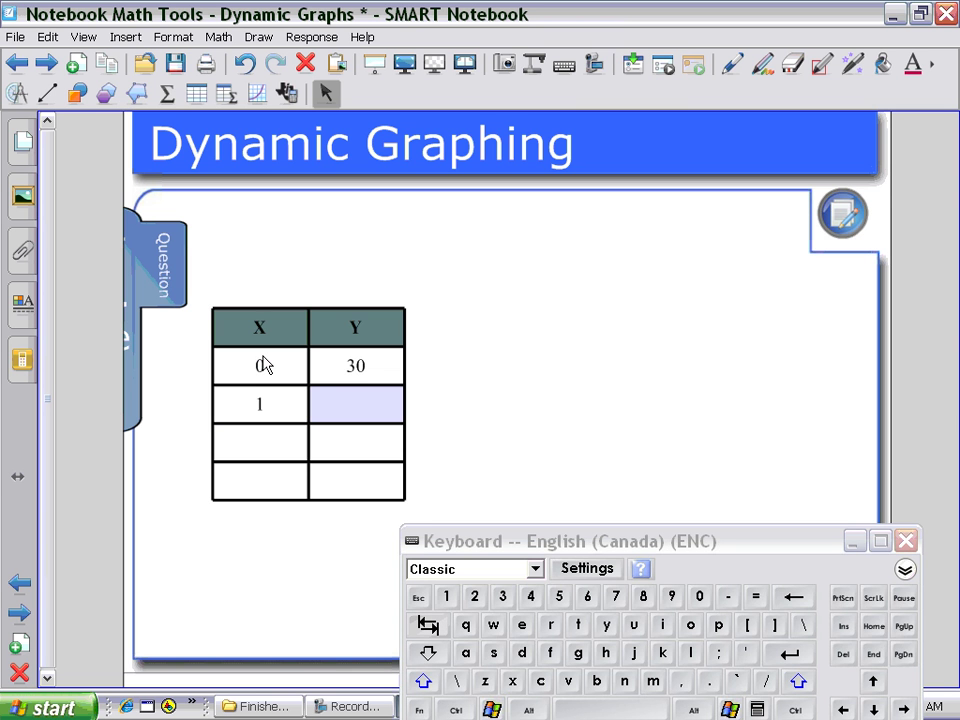
{"action": "type", "text": "40"}
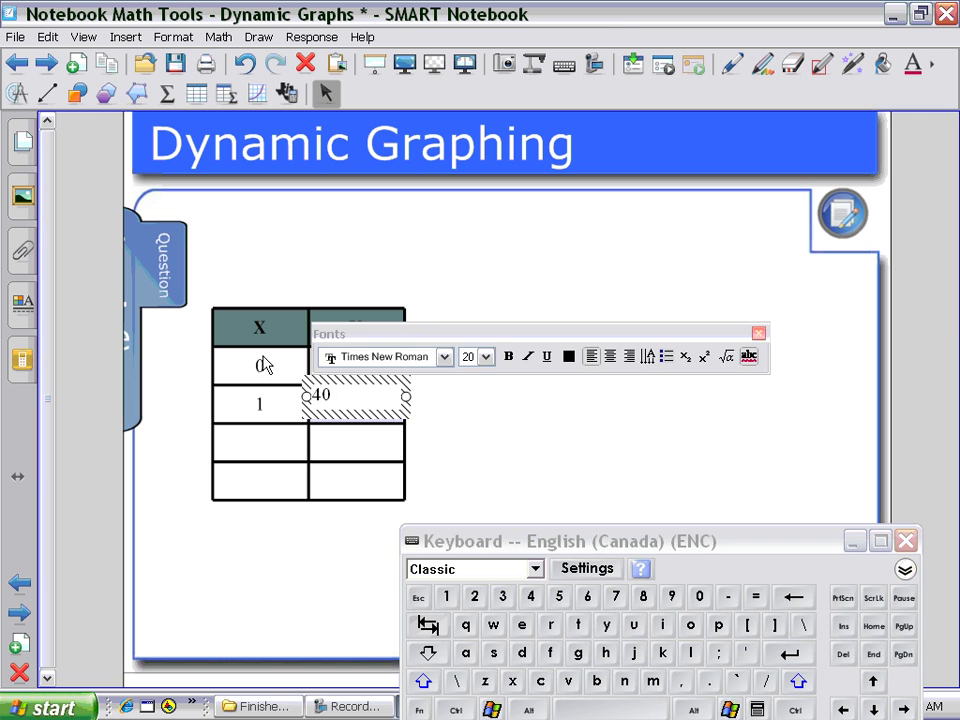
{"action": "key", "text": "Tab"}
Fill the last two table rows with 2→50 and 5→80
{"action": "type", "text": "2"}
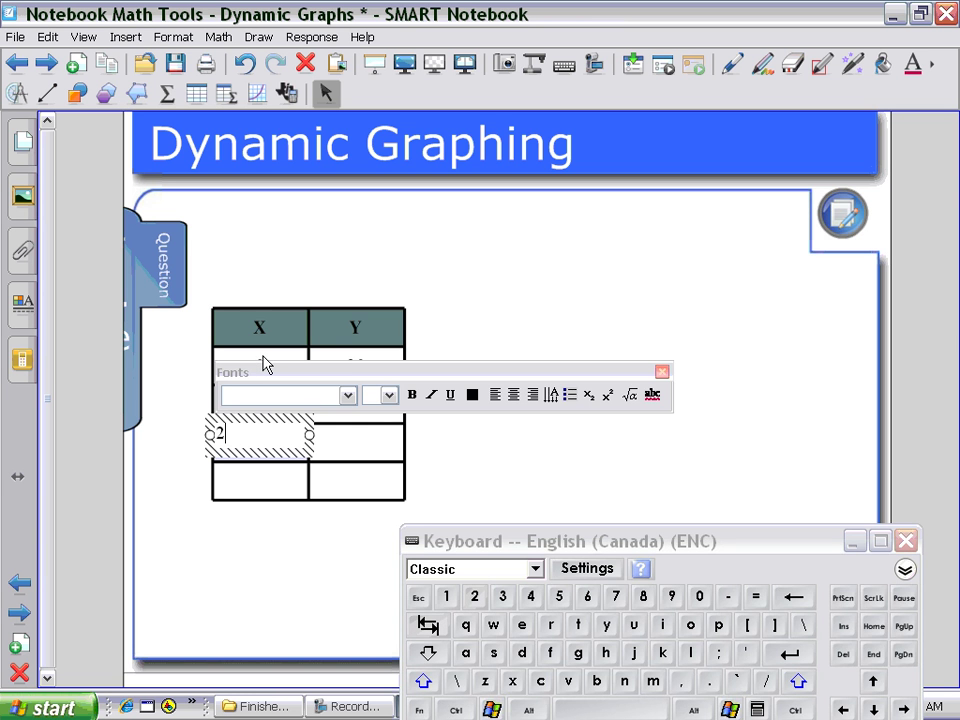
{"action": "key", "text": "Tab"}
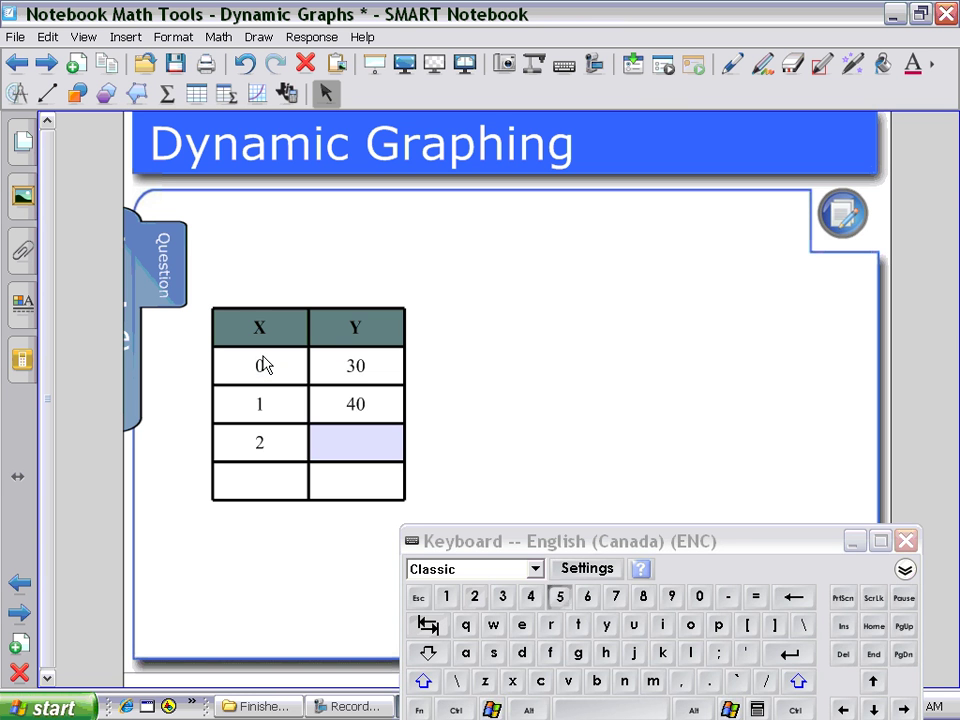
{"action": "type", "text": "50"}
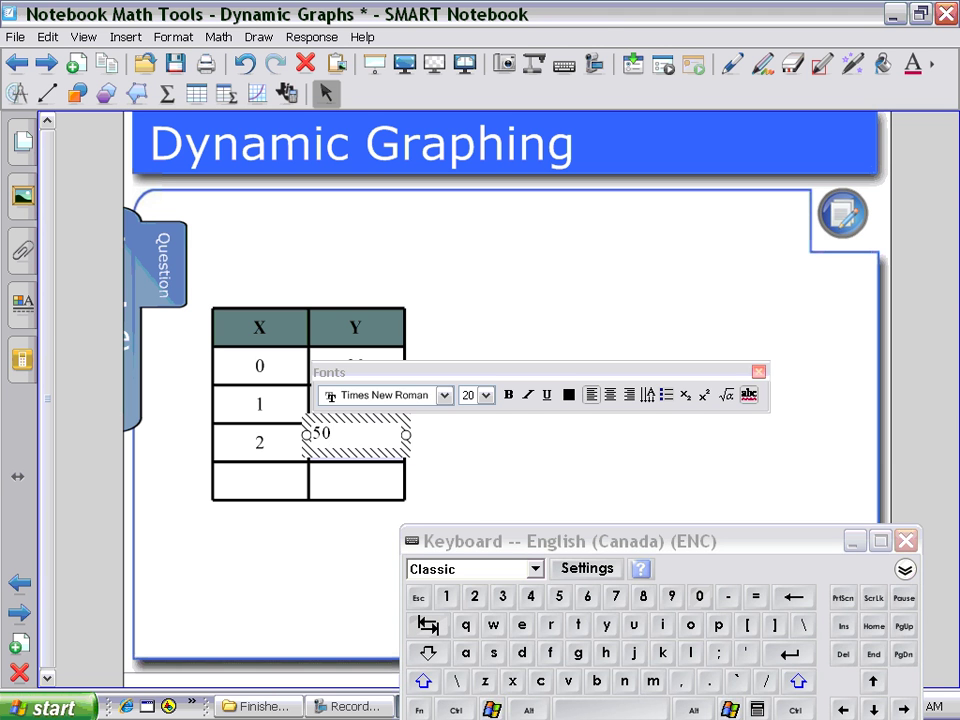
{"action": "key", "text": "Tab"}
{"action": "type", "text": "5"}
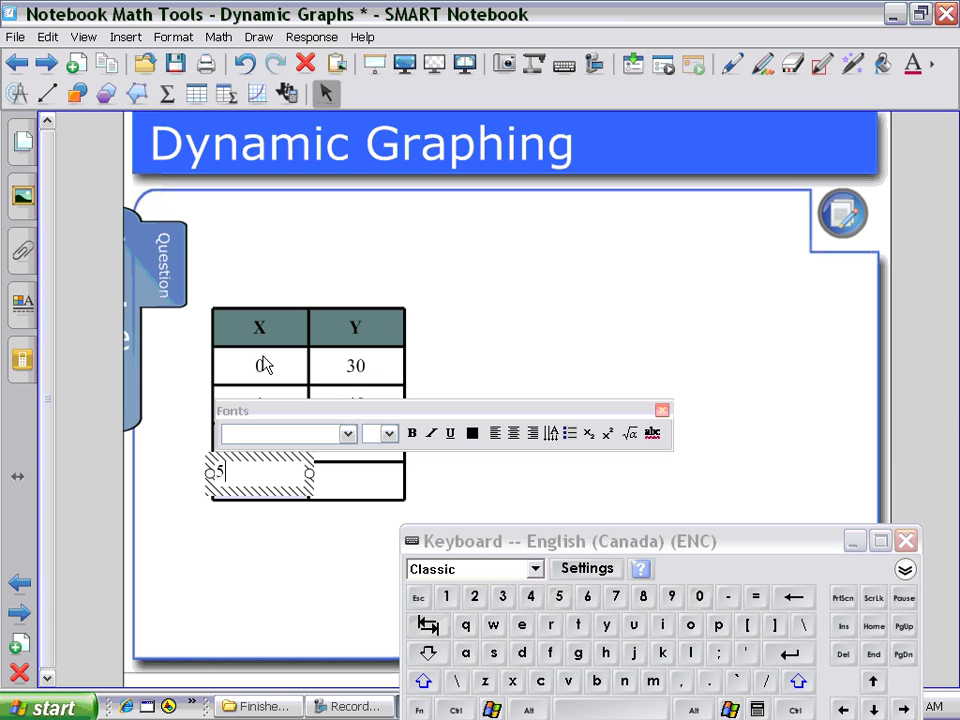
{"action": "key", "text": "Tab"}
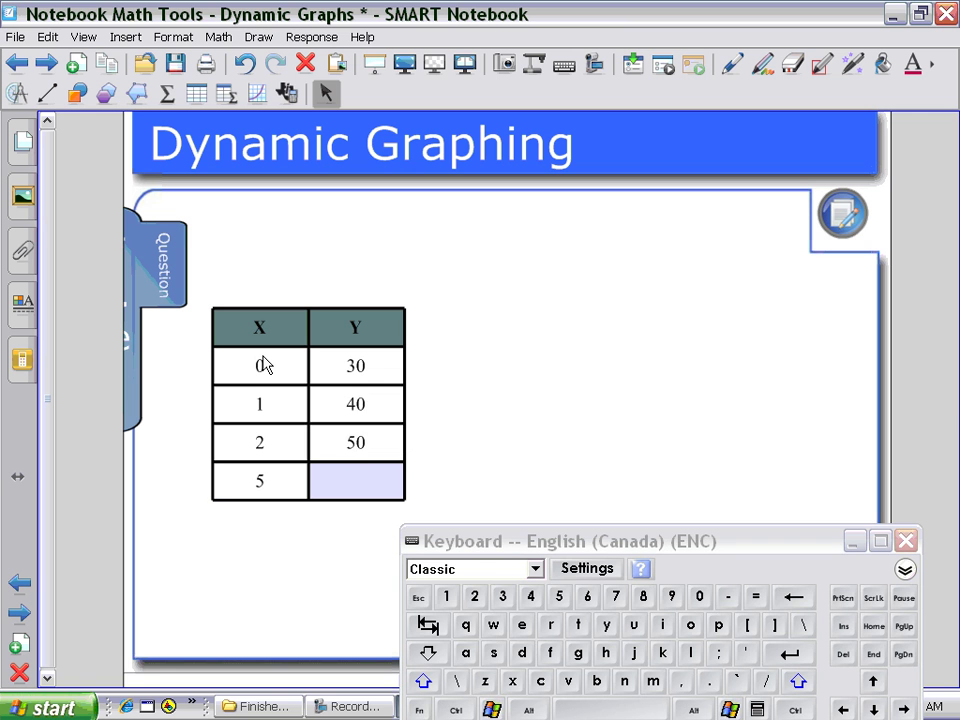
{"action": "type", "text": "80"}
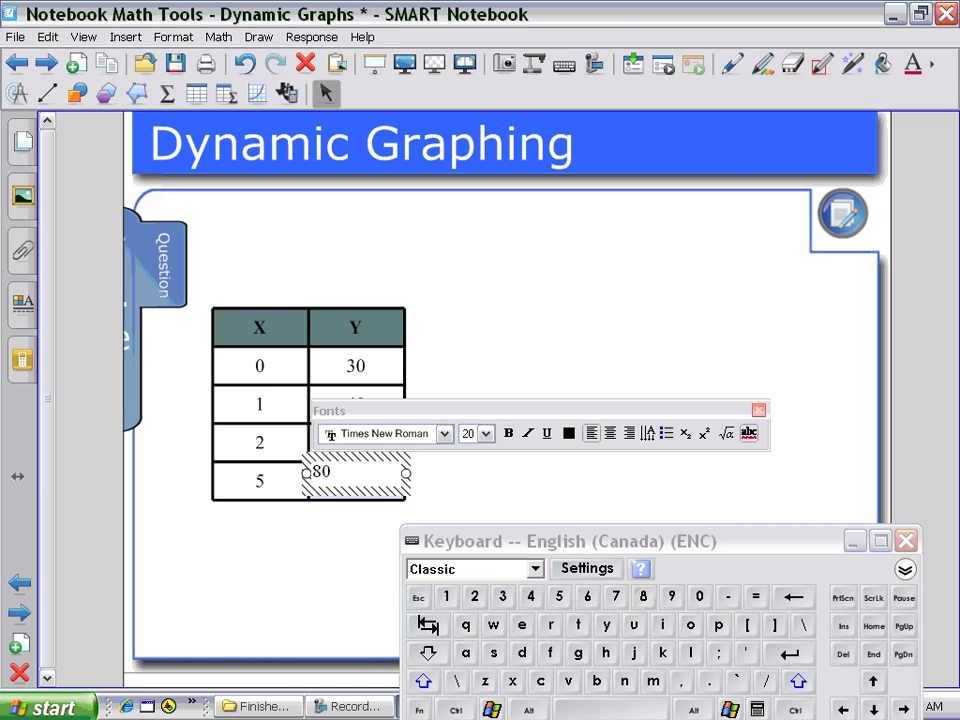
{"action": "left_click", "coordinate": [905, 541]}
{"action": "left_click", "coordinate": [350, 597]}
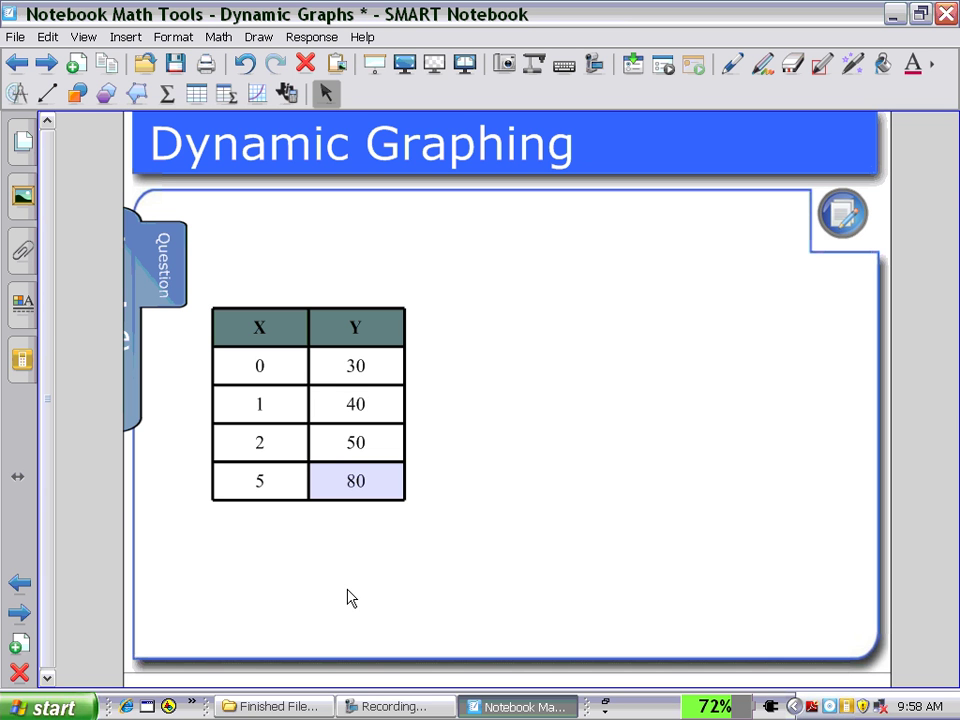
Generate a graph from the X/Y table's four points using Math Actions
{"action": "left_click_drag", "start_coordinate": [220, 265], "coordinate": [433, 506]}
{"action": "left_click", "coordinate": [413, 299]}
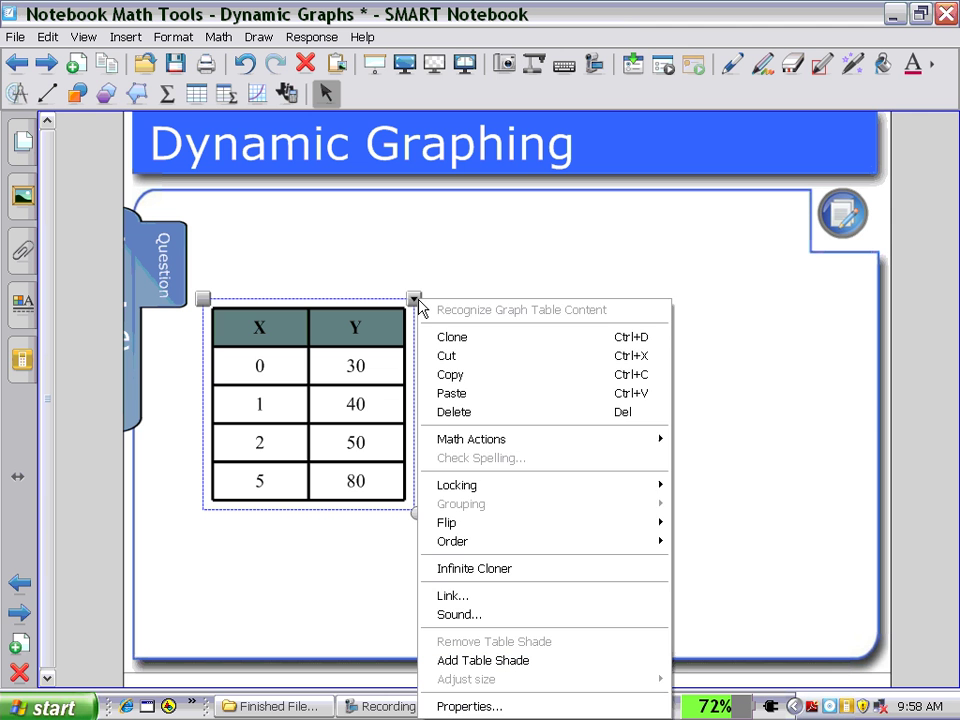
{"action": "mouse_move", "coordinate": [453, 442]}
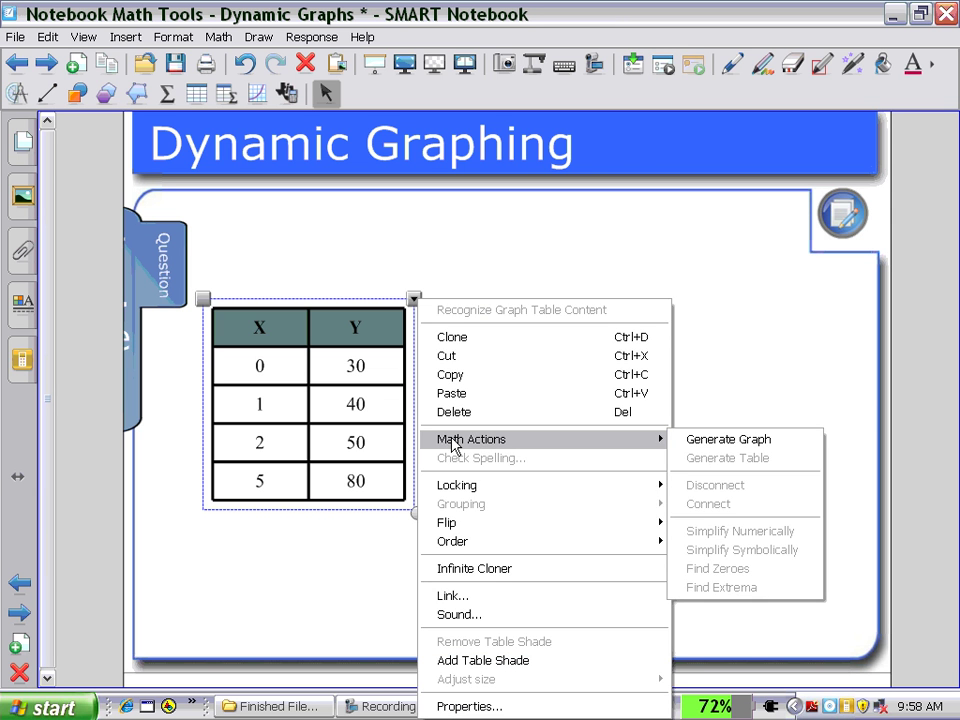
{"action": "left_click", "coordinate": [703, 442]}
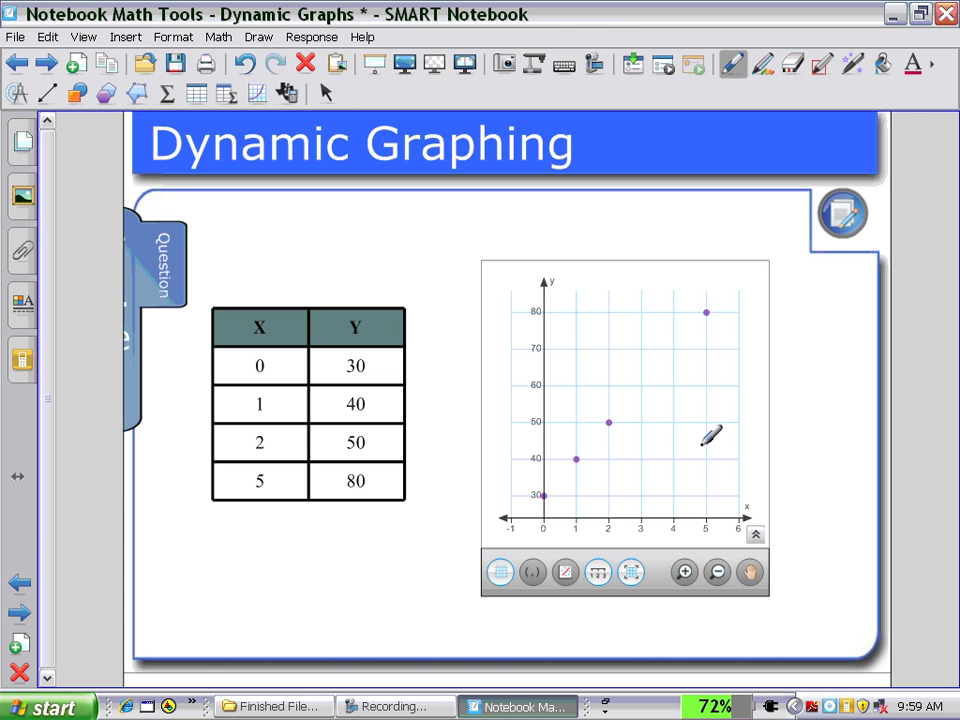
{"action": "mouse_move", "coordinate": [241, 212]}
{"action": "left_mouse_down"}
{"action": "mouse_move", "coordinate": [256, 240]}
{"action": "mouse_move", "coordinate": [248, 272]}
{"action": "left_mouse_up"}
{"action": "mouse_move", "coordinate": [278, 226]}
{"action": "left_mouse_down"}
{"action": "mouse_move", "coordinate": [297, 222]}
{"action": "mouse_move", "coordinate": [331, 243]}
{"action": "mouse_move", "coordinate": [397, 217]}
{"action": "mouse_move", "coordinate": [417, 247]}
{"action": "mouse_move", "coordinate": [396, 248]}
{"action": "left_mouse_up"}
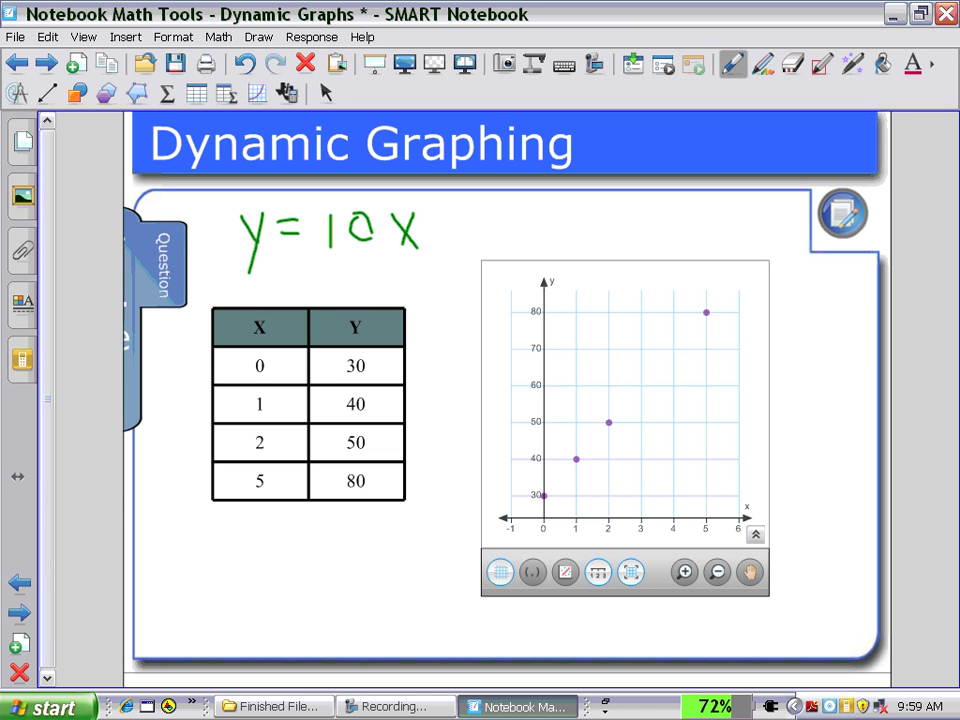
{"action": "mouse_move", "coordinate": [453, 208]}
{"action": "left_mouse_down"}
{"action": "mouse_move", "coordinate": [452, 240]}
{"action": "mouse_move", "coordinate": [485, 220]}
{"action": "mouse_move", "coordinate": [478, 236]}
{"action": "left_mouse_up"}
{"action": "mouse_move", "coordinate": [522, 208]}
{"action": "left_mouse_down"}
{"action": "mouse_move", "coordinate": [518, 228]}
{"action": "mouse_move", "coordinate": [523, 207]}
{"action": "left_mouse_up"}
{"action": "left_click", "coordinate": [325, 93]}
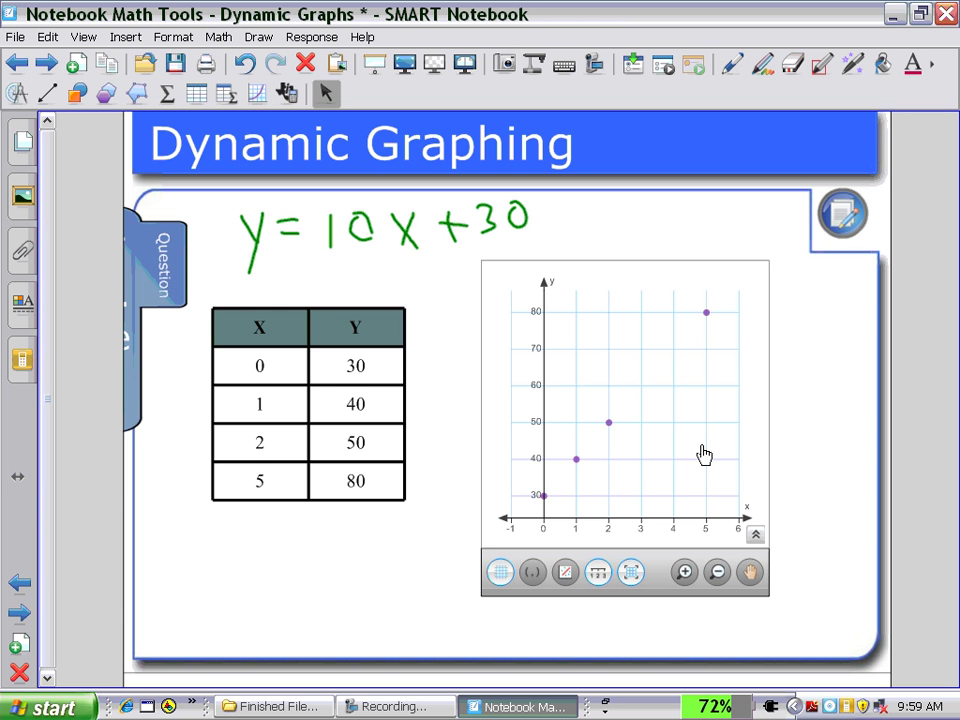
{"action": "mouse_move", "coordinate": [225, 163]}
{"action": "left_mouse_down"}
{"action": "mouse_move", "coordinate": [390, 272]}
{"action": "mouse_move", "coordinate": [540, 280]}
{"action": "mouse_move", "coordinate": [546, 268]}
{"action": "left_mouse_up"}
{"action": "left_click", "coordinate": [538, 190]}
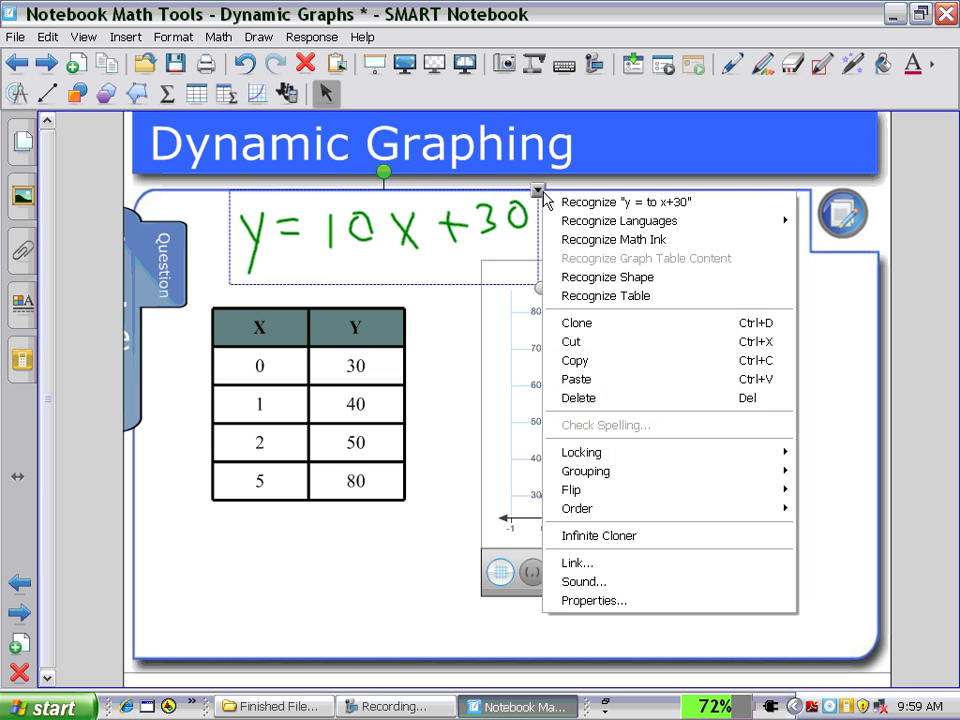
{"action": "left_click", "coordinate": [587, 243]}
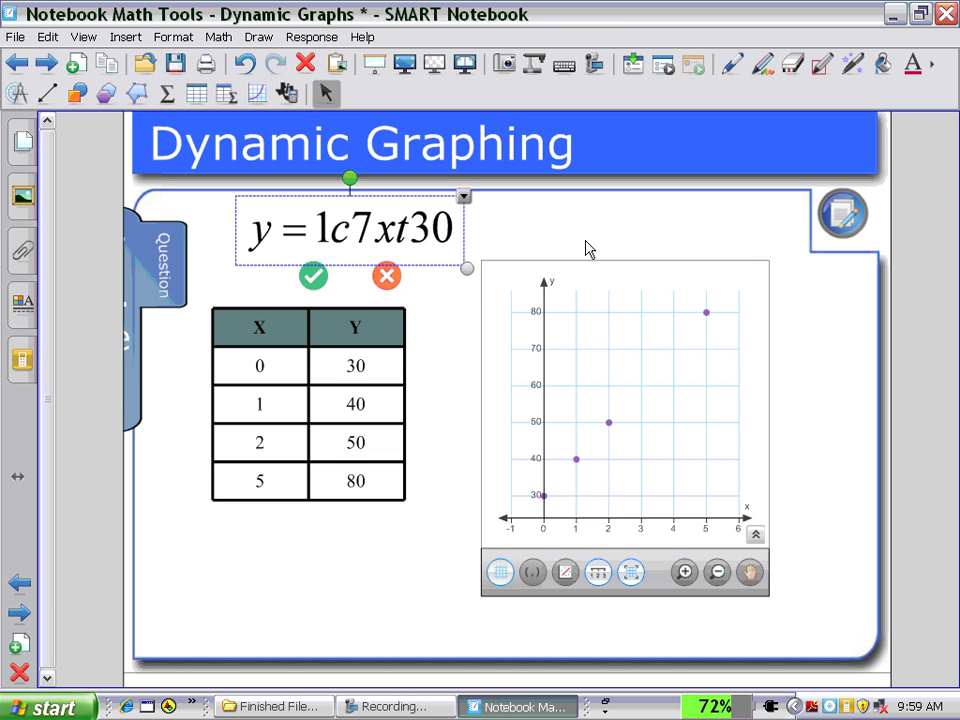
{"action": "left_click", "coordinate": [387, 276]}
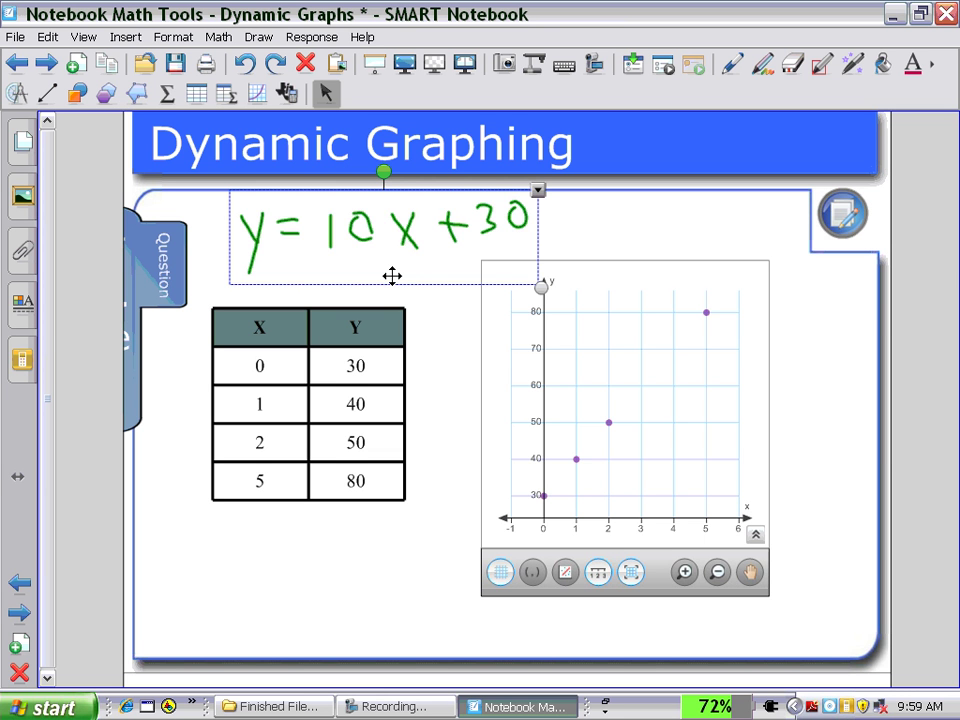
{"action": "left_click", "coordinate": [306, 63]}
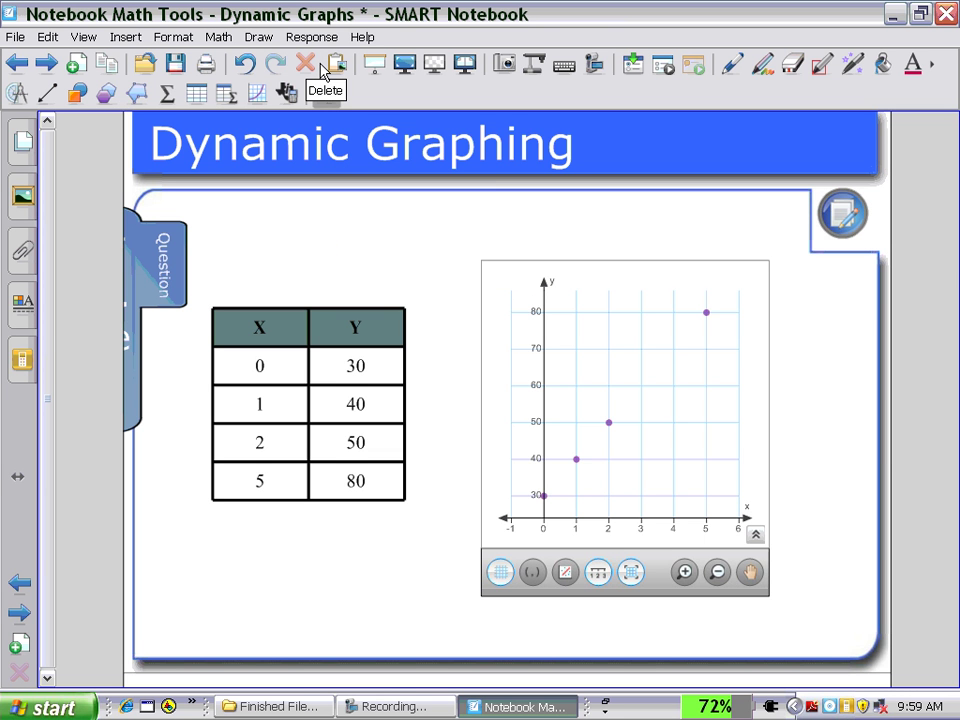
Handwrite Y = 10X + 30 above the table with the pen
{"action": "mouse_move", "coordinate": [238, 217]}
{"action": "left_mouse_down"}
{"action": "mouse_move", "coordinate": [262, 246]}
{"action": "mouse_move", "coordinate": [261, 275]}
{"action": "left_mouse_up"}
{"action": "mouse_move", "coordinate": [293, 230]}
{"action": "left_mouse_down"}
{"action": "mouse_move", "coordinate": [316, 229]}
{"action": "mouse_move", "coordinate": [337, 250]}
{"action": "mouse_move", "coordinate": [362, 244]}
{"action": "mouse_move", "coordinate": [373, 214]}
{"action": "mouse_move", "coordinate": [414, 246]}
{"action": "mouse_move", "coordinate": [395, 246]}
{"action": "left_mouse_up"}
{"action": "mouse_move", "coordinate": [454, 212]}
{"action": "left_mouse_down"}
{"action": "mouse_move", "coordinate": [455, 248]}
{"action": "mouse_move", "coordinate": [472, 222]}
{"action": "mouse_move", "coordinate": [512, 216]}
{"action": "mouse_move", "coordinate": [493, 238]}
{"action": "mouse_move", "coordinate": [540, 238]}
{"action": "mouse_move", "coordinate": [538, 212]}
{"action": "left_mouse_up"}
Convert the handwritten Y = 10X + 30 into typeset math
{"action": "left_click", "coordinate": [326, 92]}
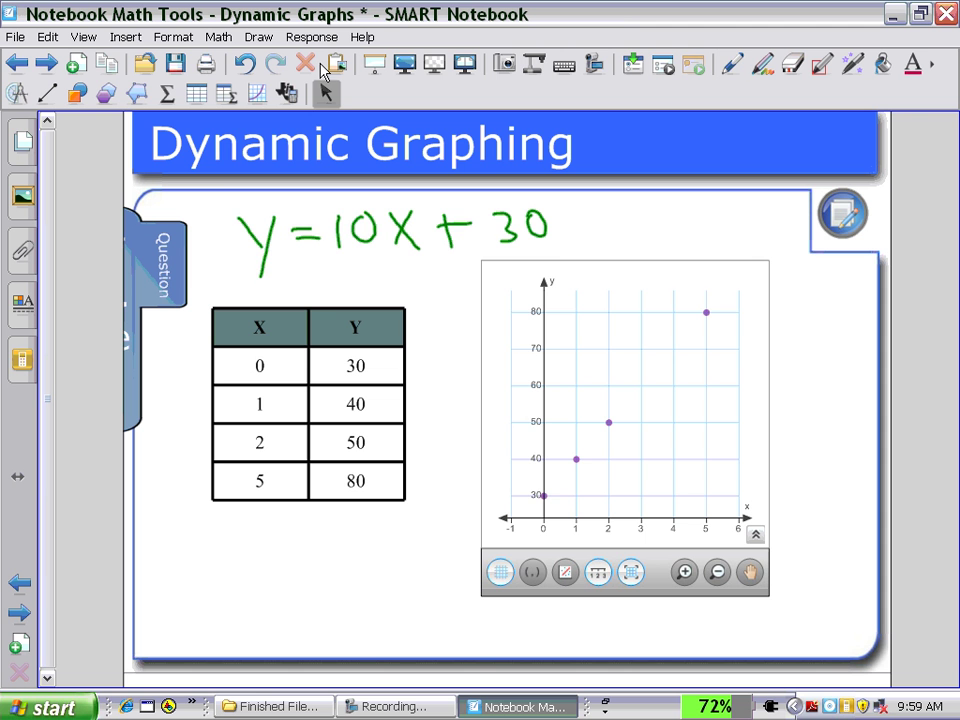
{"action": "mouse_move", "coordinate": [223, 182]}
{"action": "left_mouse_down"}
{"action": "mouse_move", "coordinate": [298, 274]}
{"action": "mouse_move", "coordinate": [553, 264]}
{"action": "mouse_move", "coordinate": [556, 281]}
{"action": "left_mouse_up"}
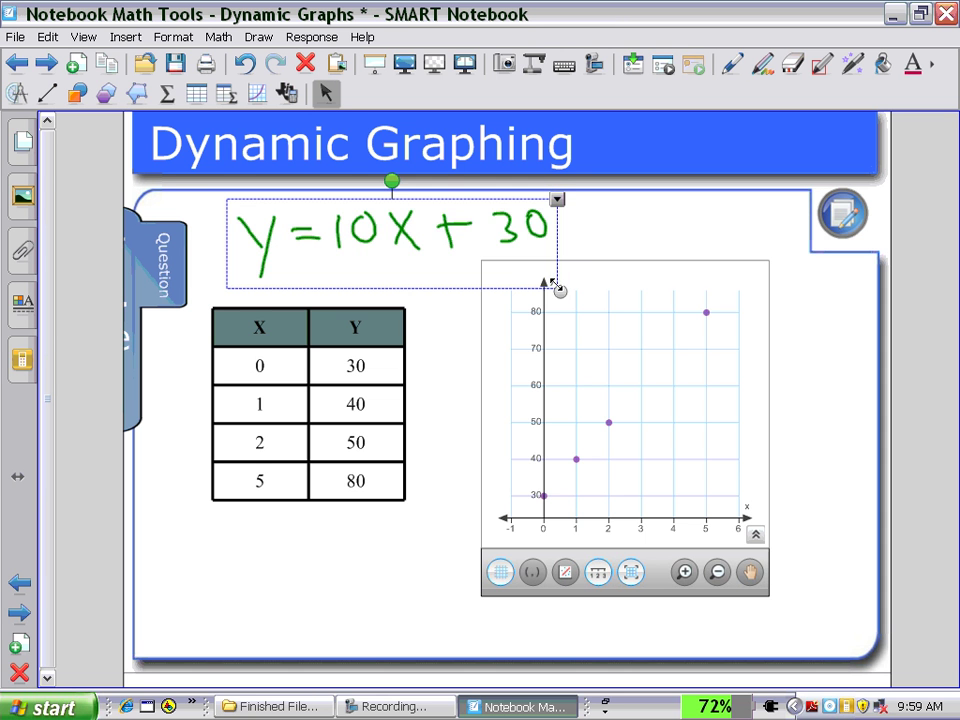
{"action": "left_click", "coordinate": [558, 200]}
{"action": "left_click", "coordinate": [601, 249]}
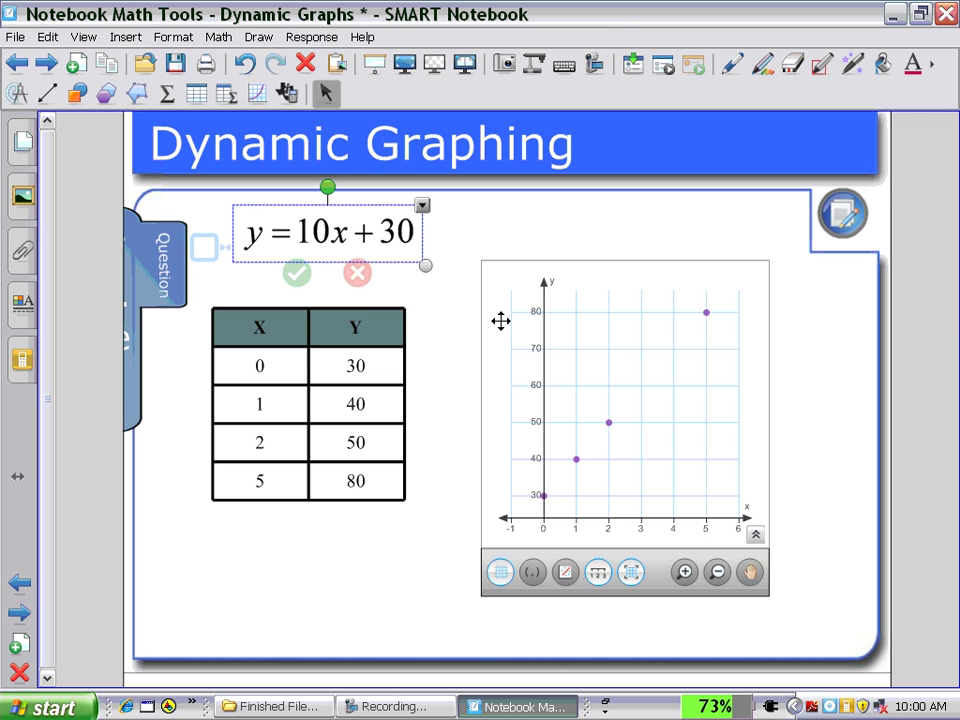
Link y = 10x + 30 to the graph and draw its line in black
{"action": "left_click_drag", "start_coordinate": [214, 249], "coordinate": [532, 290]}
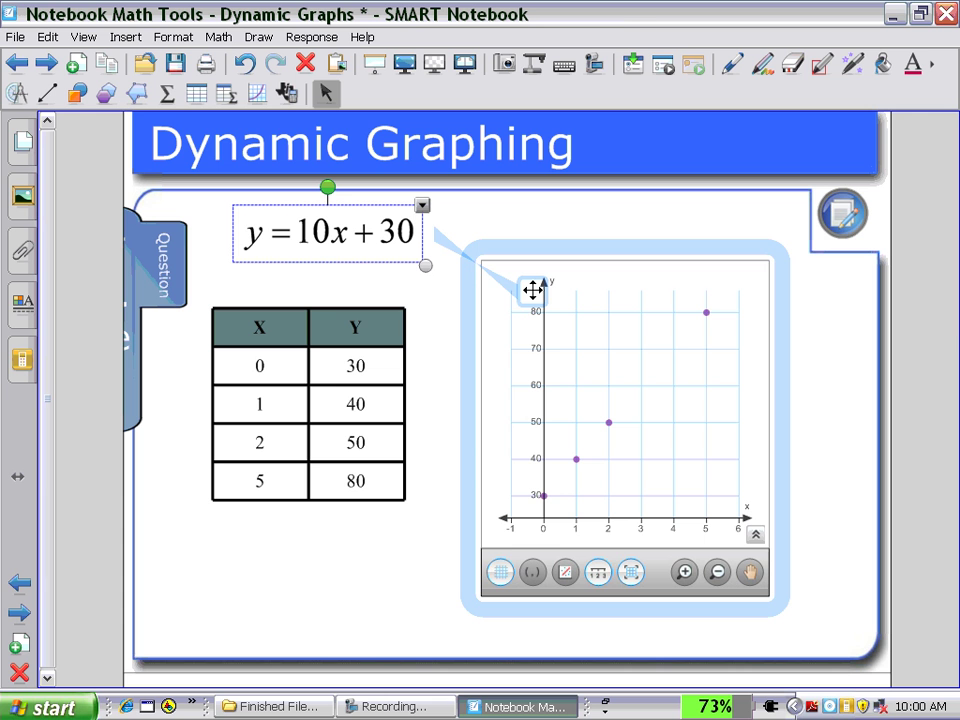
{"action": "left_click_drag", "start_coordinate": [532, 290], "coordinate": [532, 290]}
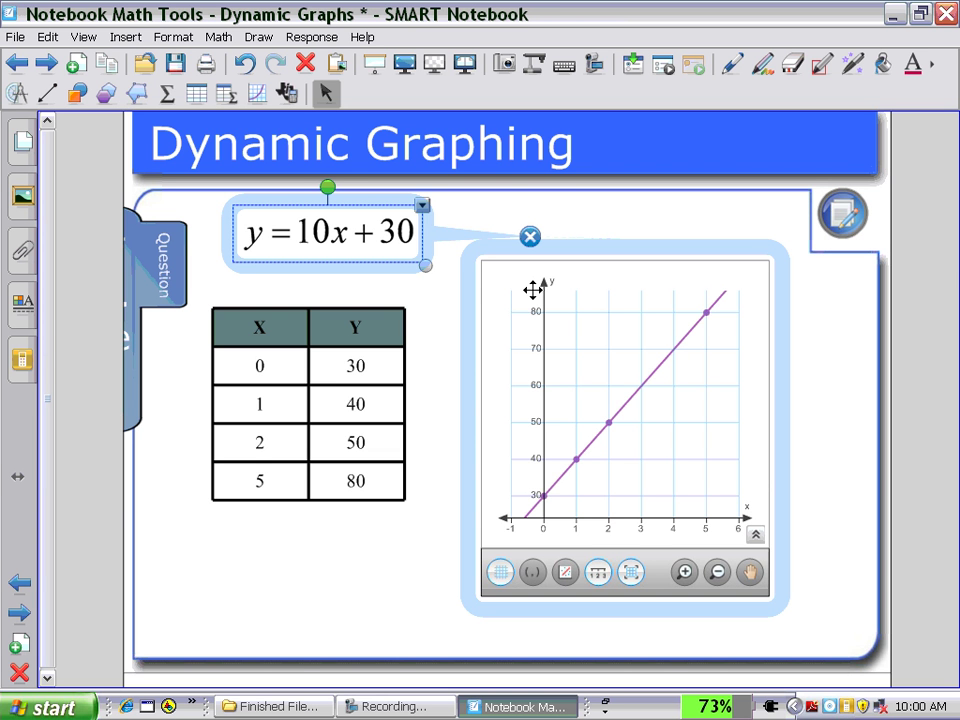
{"action": "left_click", "coordinate": [572, 576]}
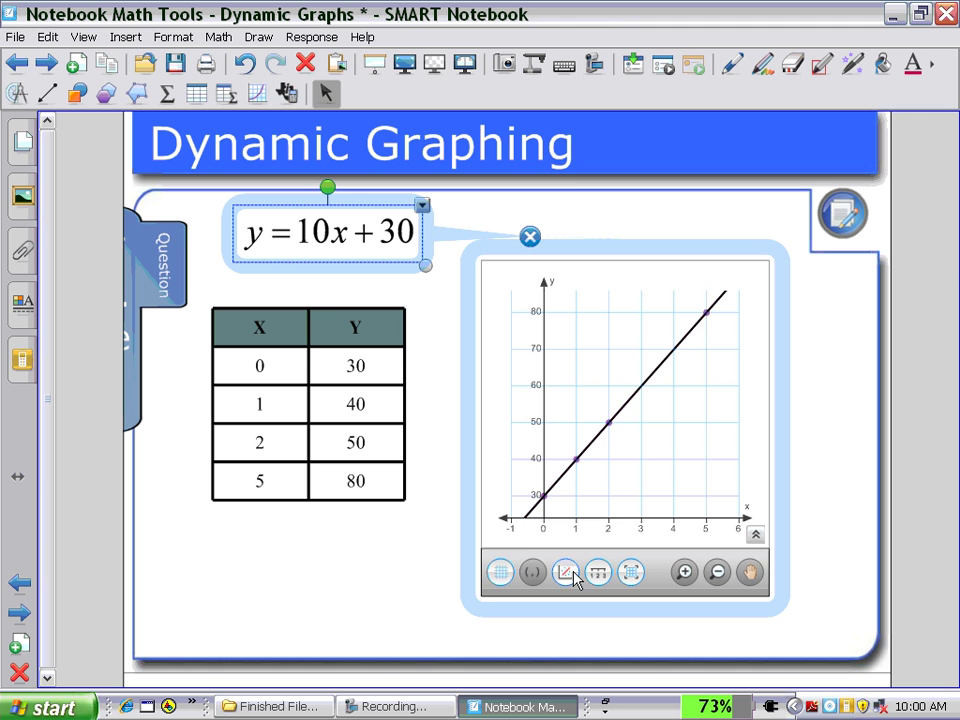
{"action": "left_click", "coordinate": [571, 576]}
{"action": "left_click", "coordinate": [571, 577]}
{"action": "left_click", "coordinate": [380, 530]}
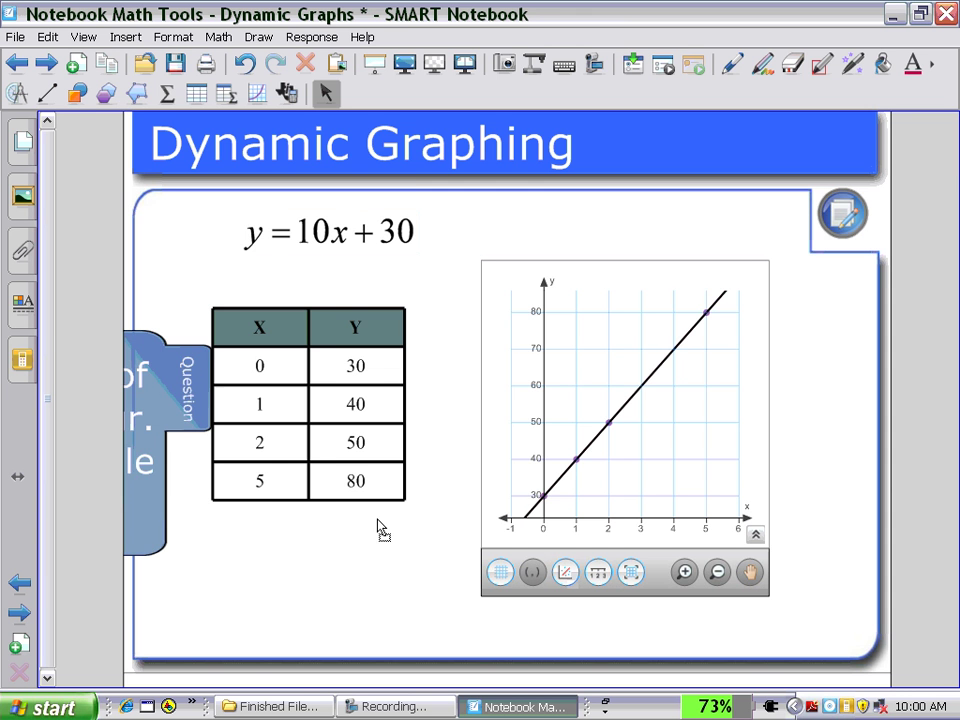
Select the table and equation together to check the links, then clear the selection
{"action": "left_click_drag", "start_coordinate": [210, 250], "coordinate": [440, 525]}
{"action": "left_click_drag", "start_coordinate": [215, 178], "coordinate": [480, 560]}
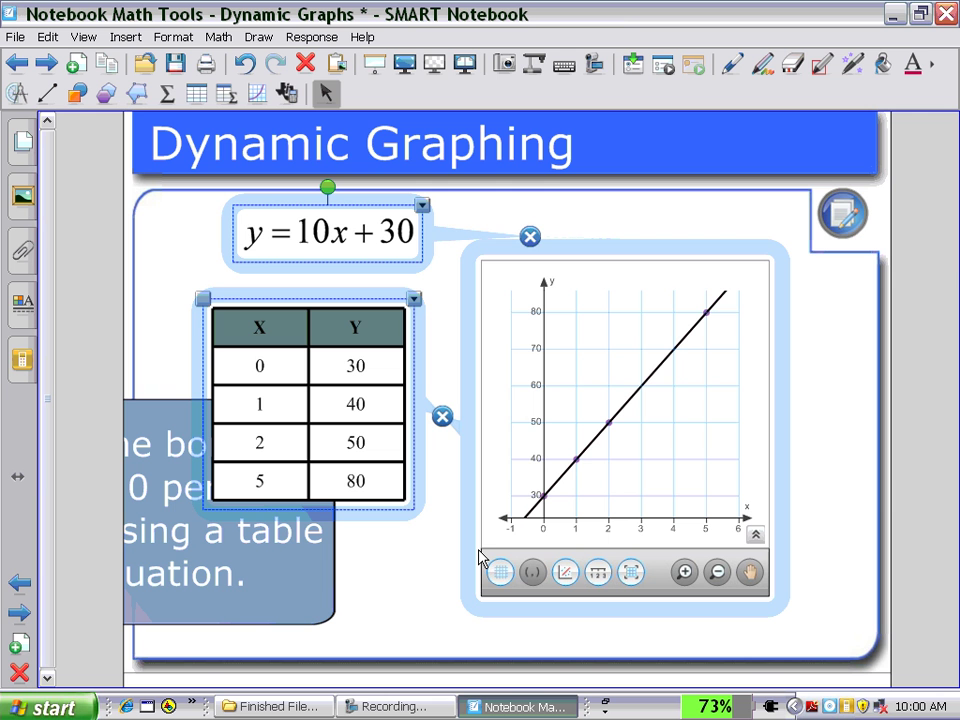
{"action": "left_click", "coordinate": [185, 248]}
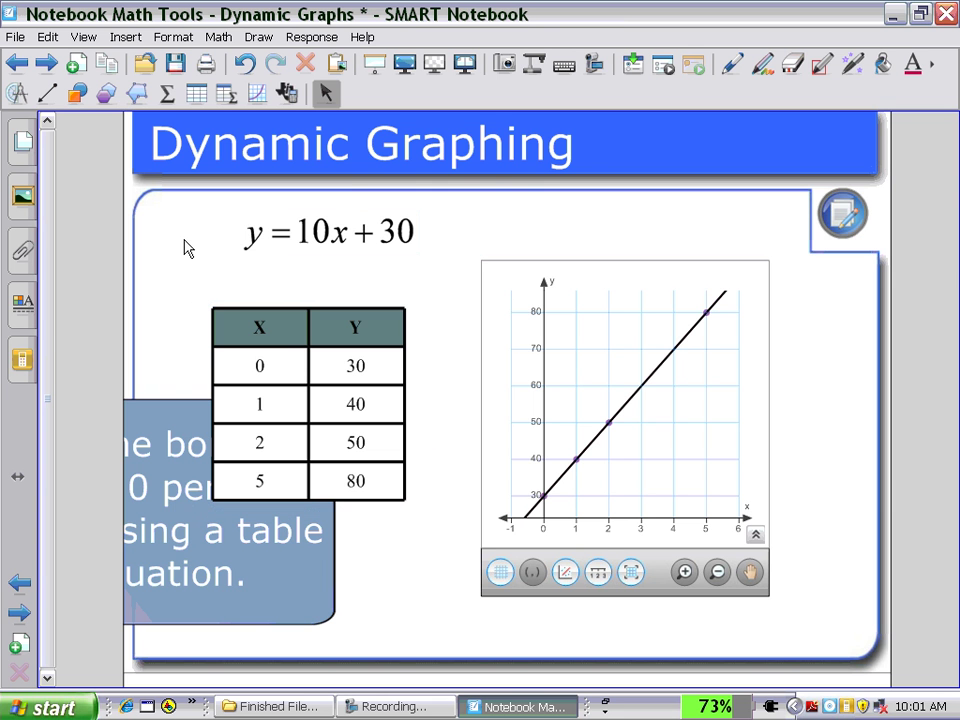
Advance to the 'Launch Texas Instruments Emulator' slide and show the TI-Nspire, TI-SmartView 84 and 73 choices
{"action": "left_click", "coordinate": [58, 65]}
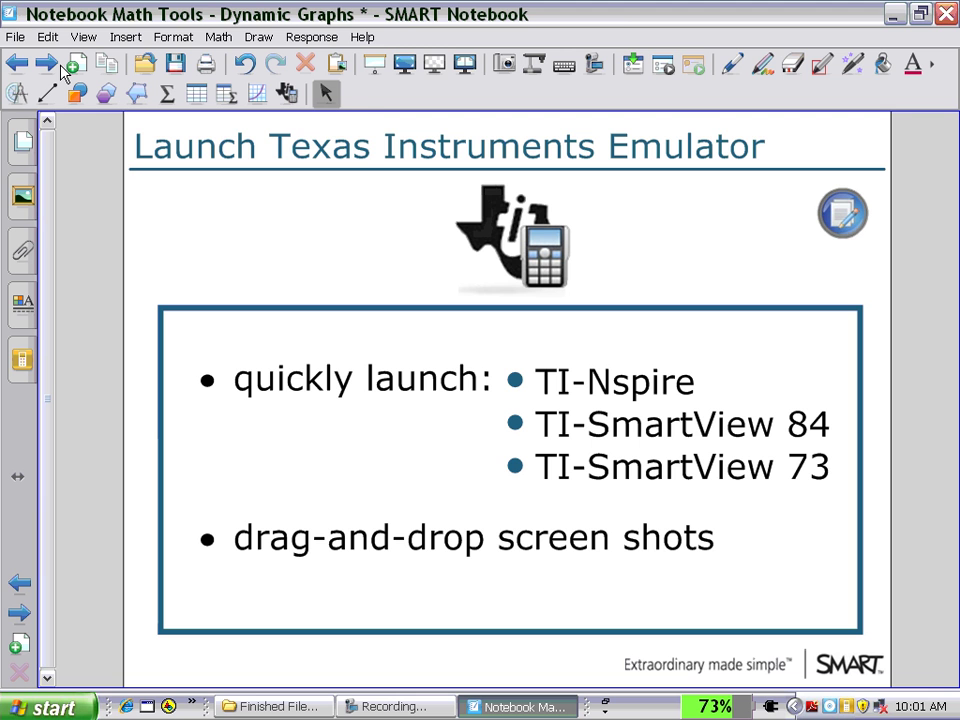
{"action": "left_click", "coordinate": [289, 94]}
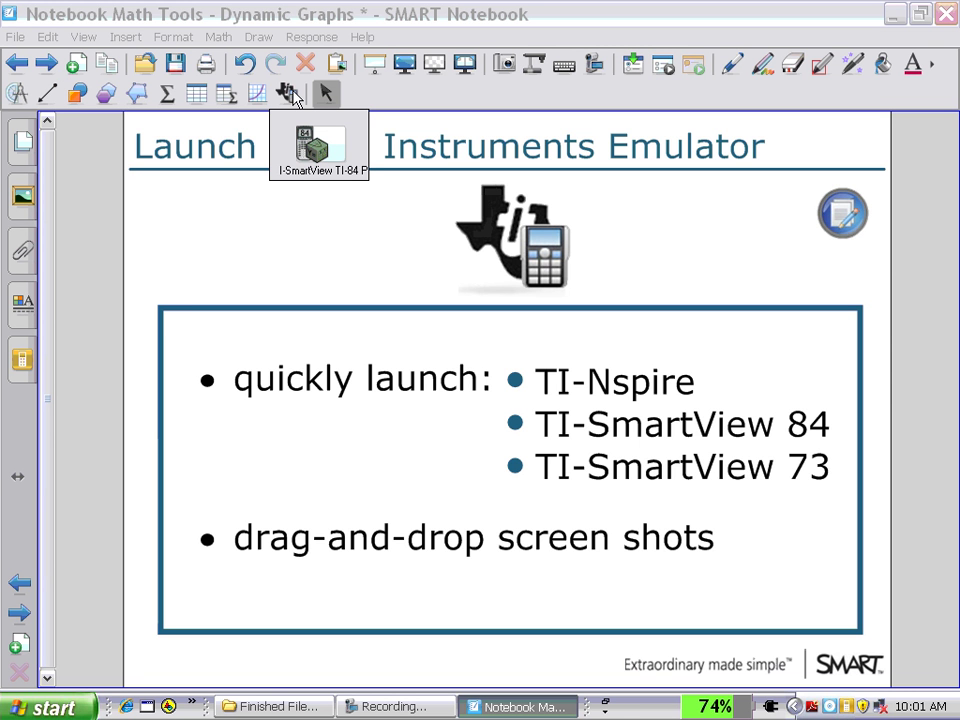
Launch TI-SmartView TI-84 and copy its X/Y1 table screen onto the Notebook slide
{"action": "left_click", "coordinate": [311, 146]}
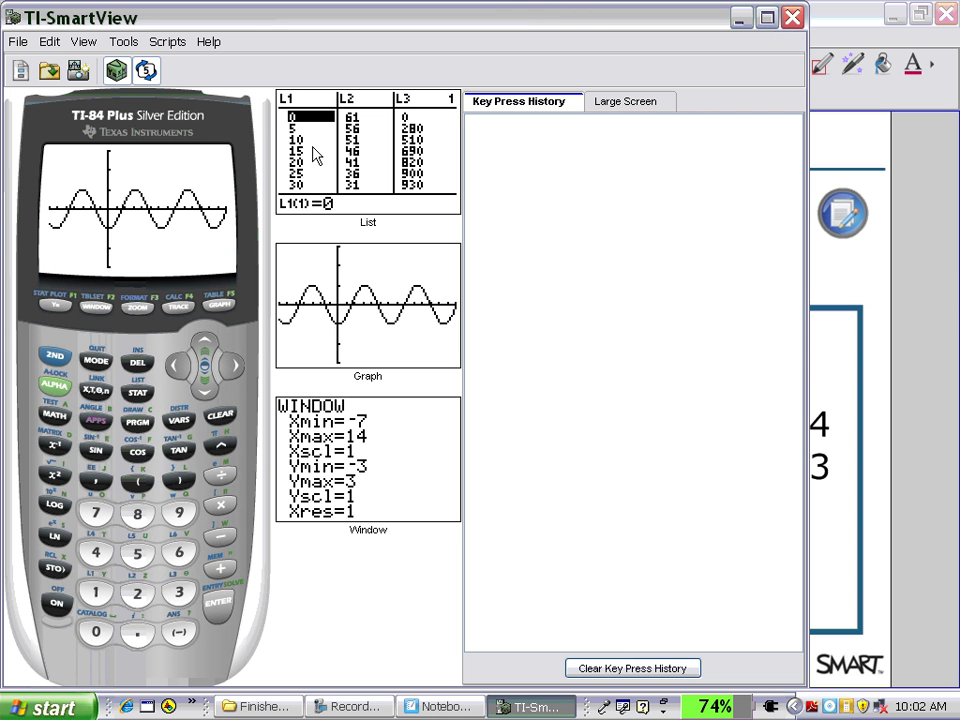
{"action": "left_click", "coordinate": [56, 356]}
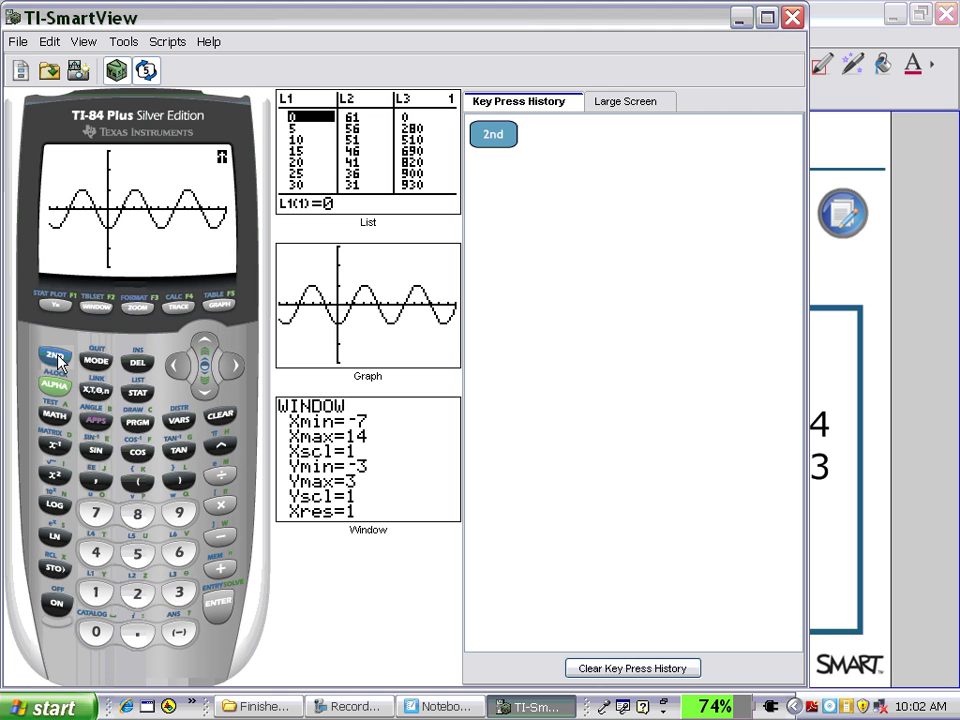
{"action": "left_click", "coordinate": [224, 306]}
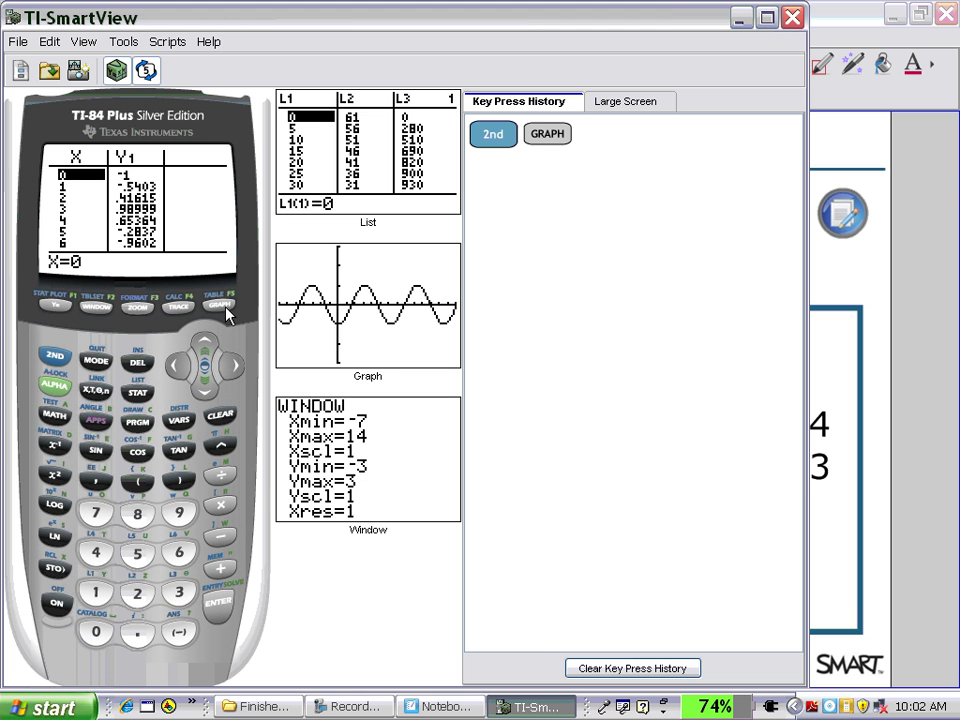
{"action": "left_click_drag", "start_coordinate": [193, 204], "coordinate": [843, 262]}
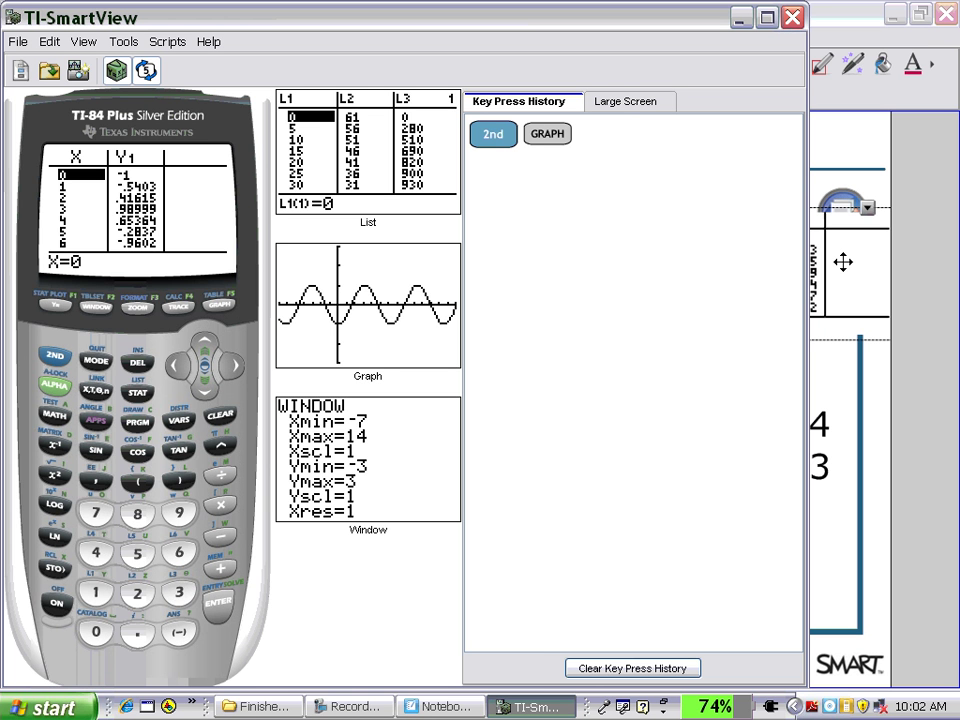
Add the sine graph and WINDOW settings screenshots to the slide and bring Notebook back up
{"action": "left_click", "coordinate": [227, 306]}
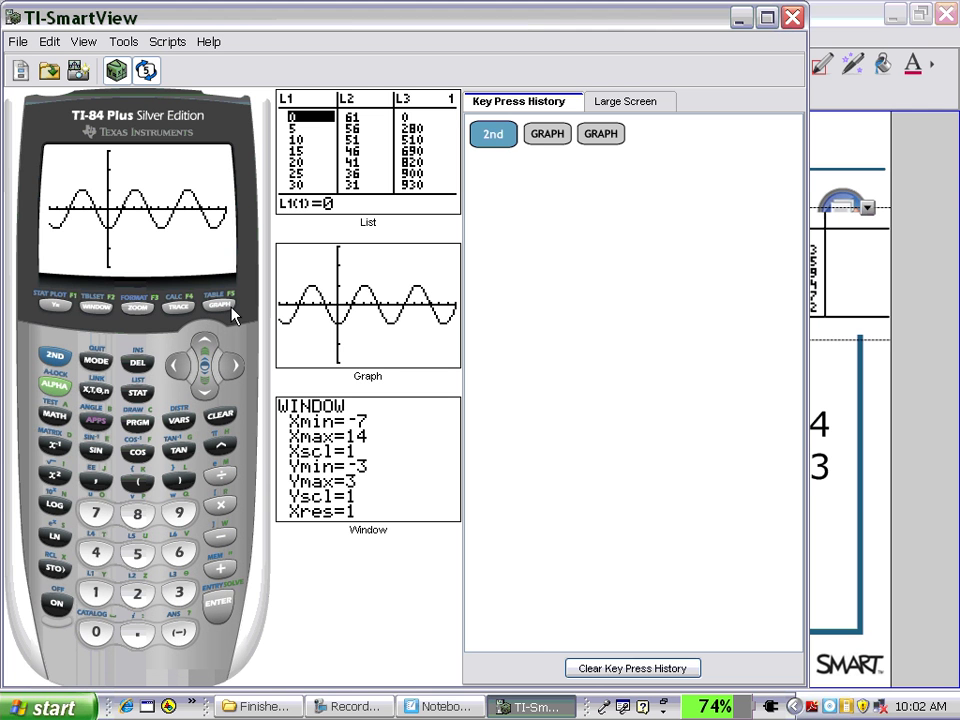
{"action": "left_click_drag", "start_coordinate": [161, 214], "coordinate": [836, 418]}
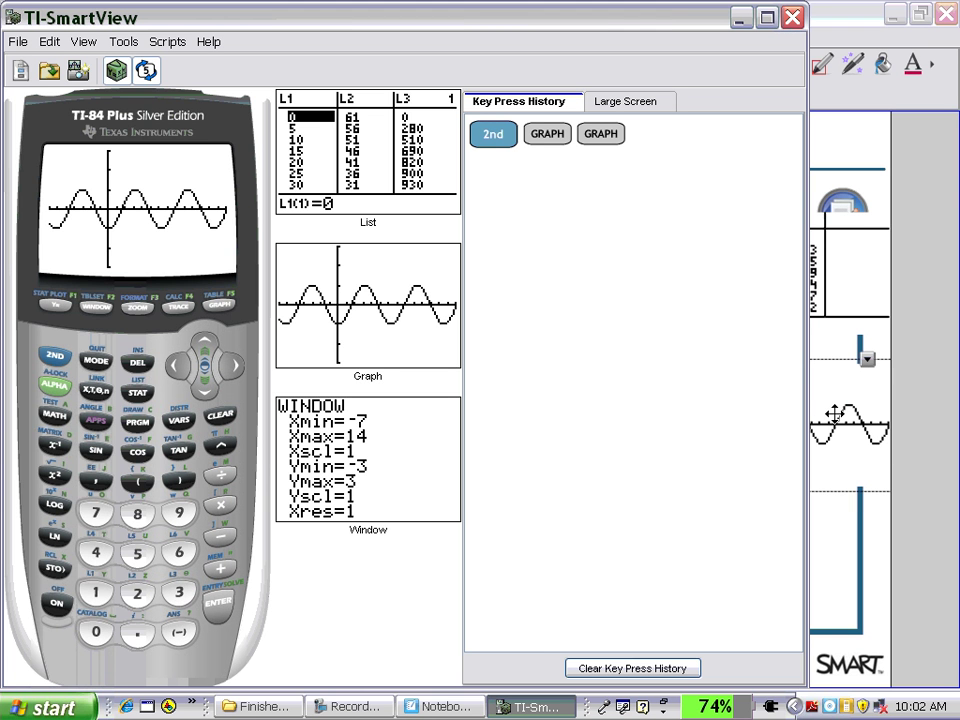
{"action": "left_click_drag", "start_coordinate": [345, 435], "coordinate": [834, 571]}
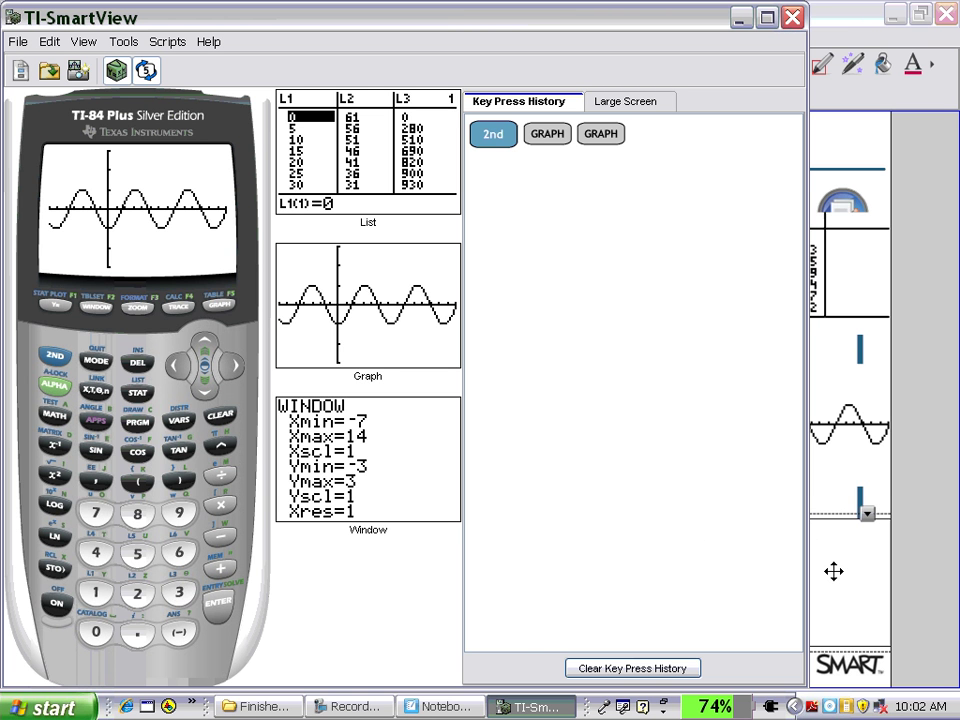
{"action": "left_click", "coordinate": [741, 17]}
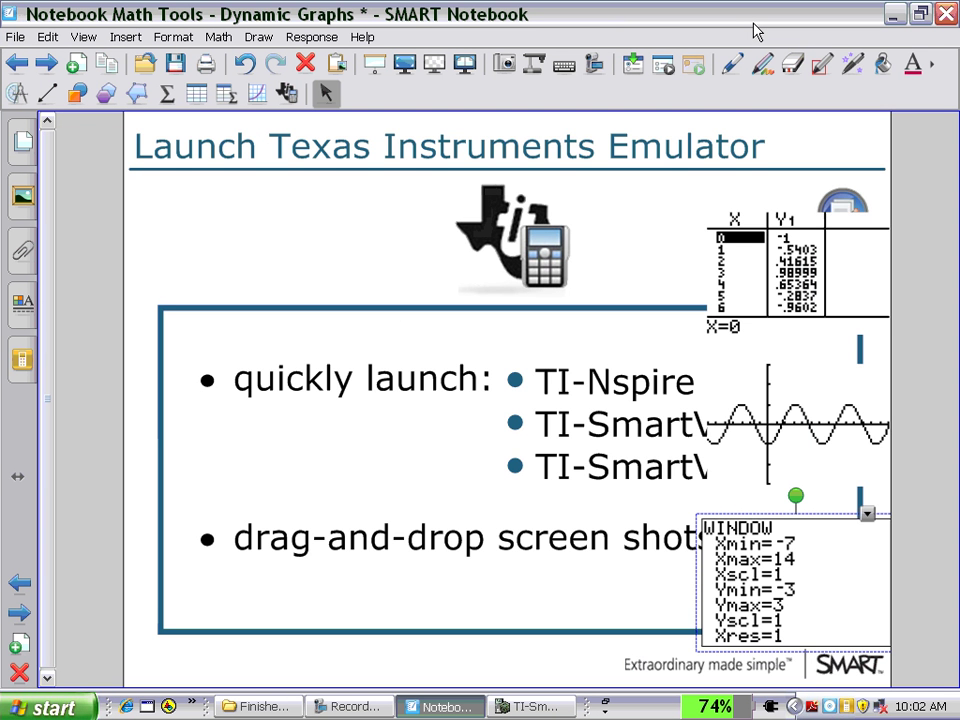
Arrange the table, graph and window screenshots in a row under the title, then go to the Summary page
{"action": "left_click_drag", "start_coordinate": [796, 437], "coordinate": [388, 254]}
{"action": "left_click_drag", "start_coordinate": [712, 274], "coordinate": [226, 268]}
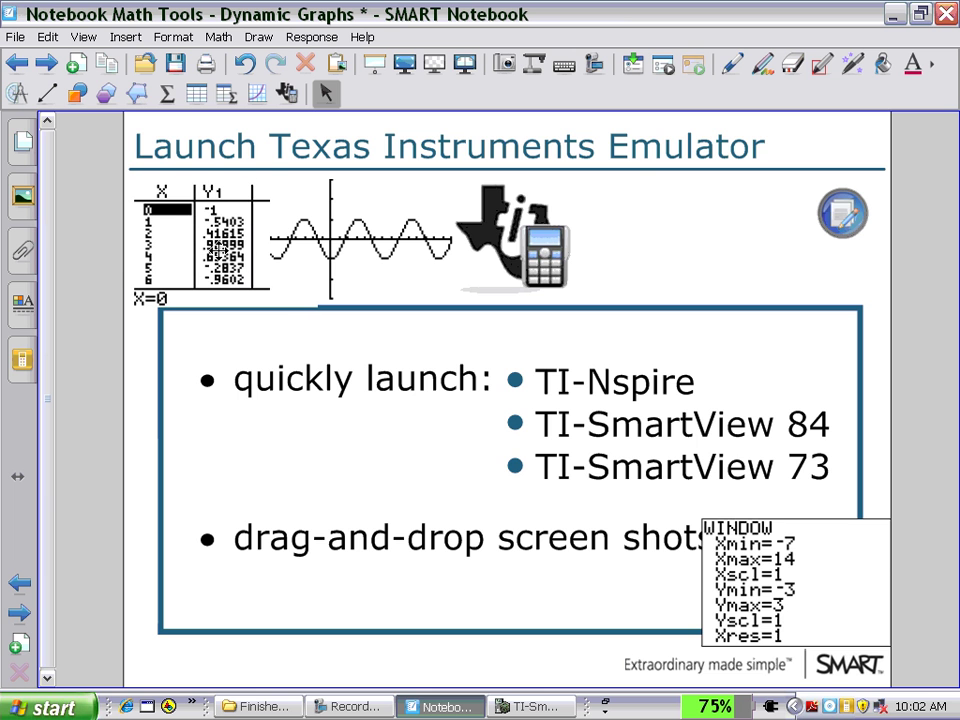
{"action": "left_click_drag", "start_coordinate": [745, 551], "coordinate": [662, 250]}
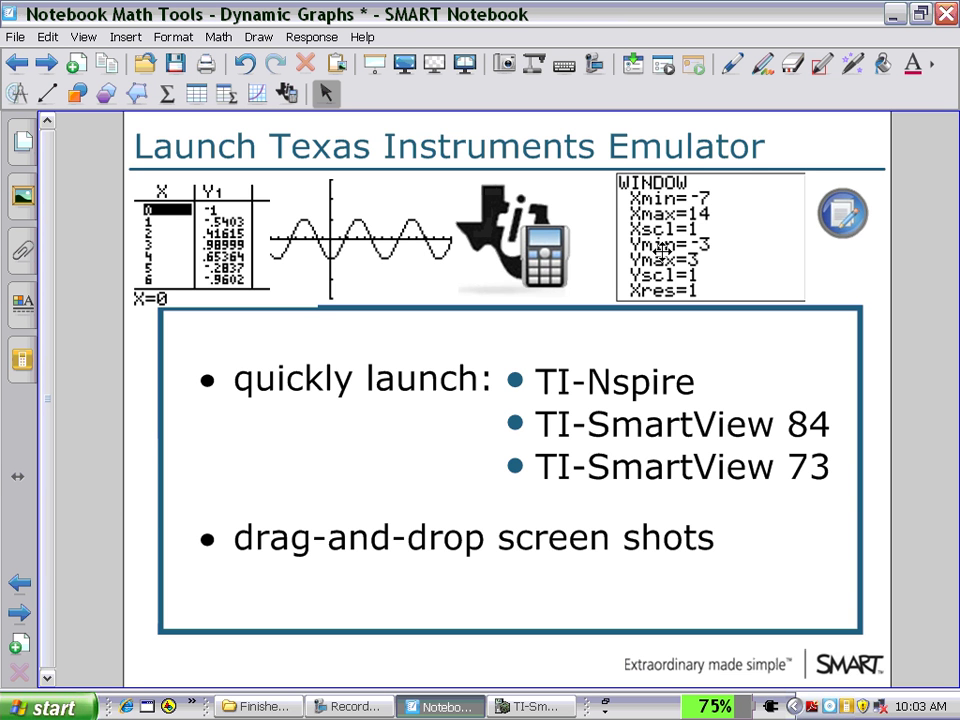
{"action": "left_click", "coordinate": [60, 66]}
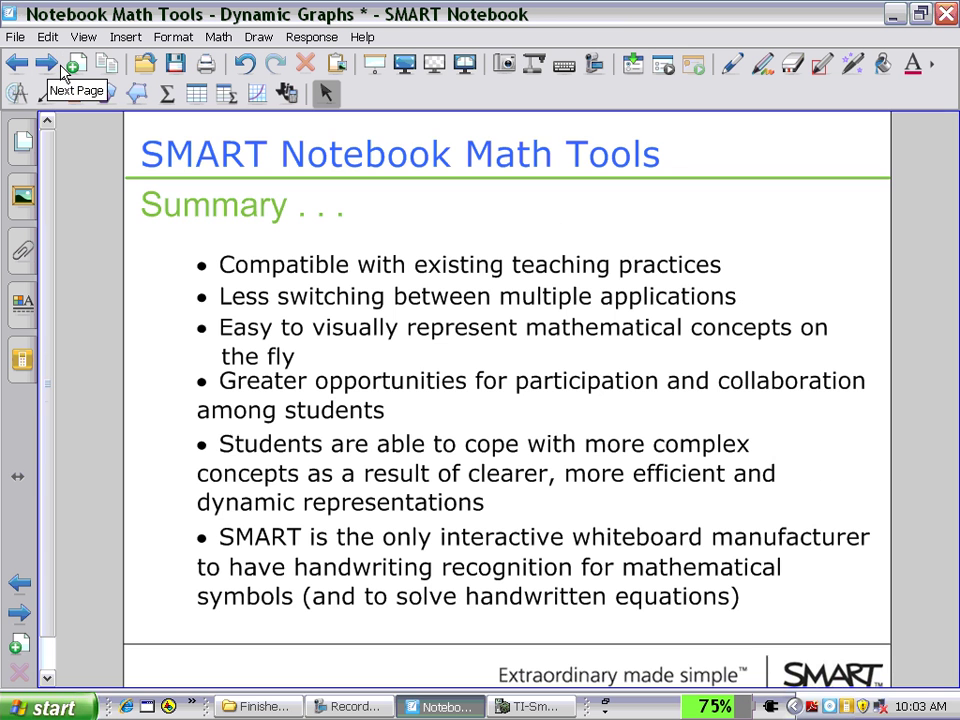